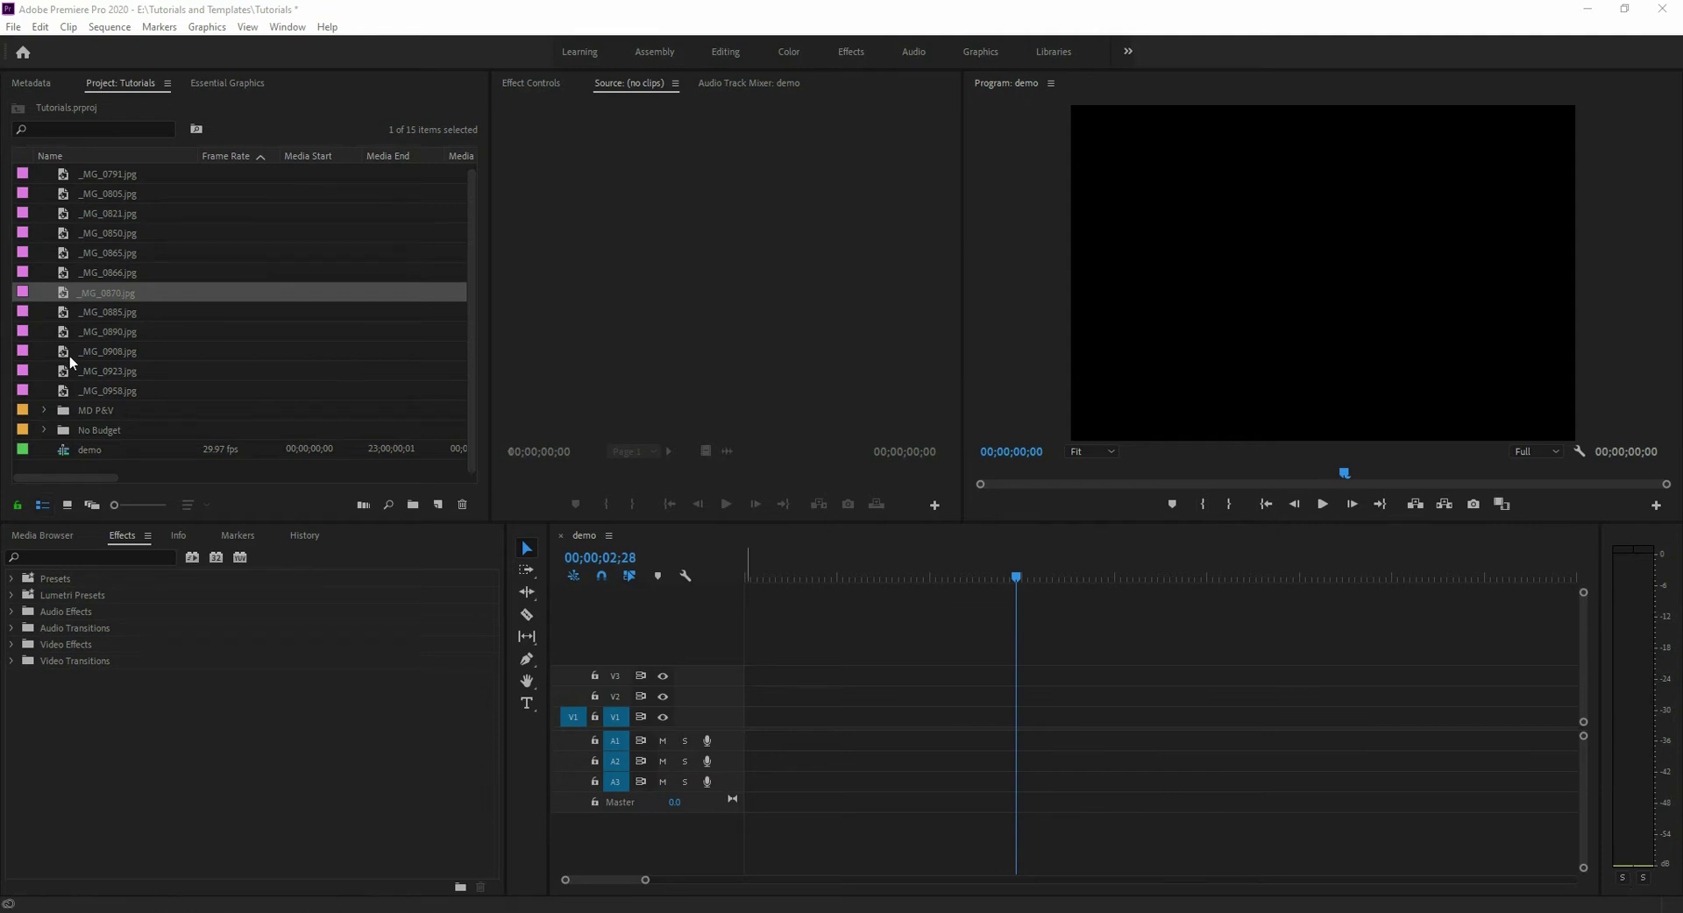
Step: Place the _MG_0866.jpg still on track V1 and play it back from its start
click(66, 294)
click(67, 271)
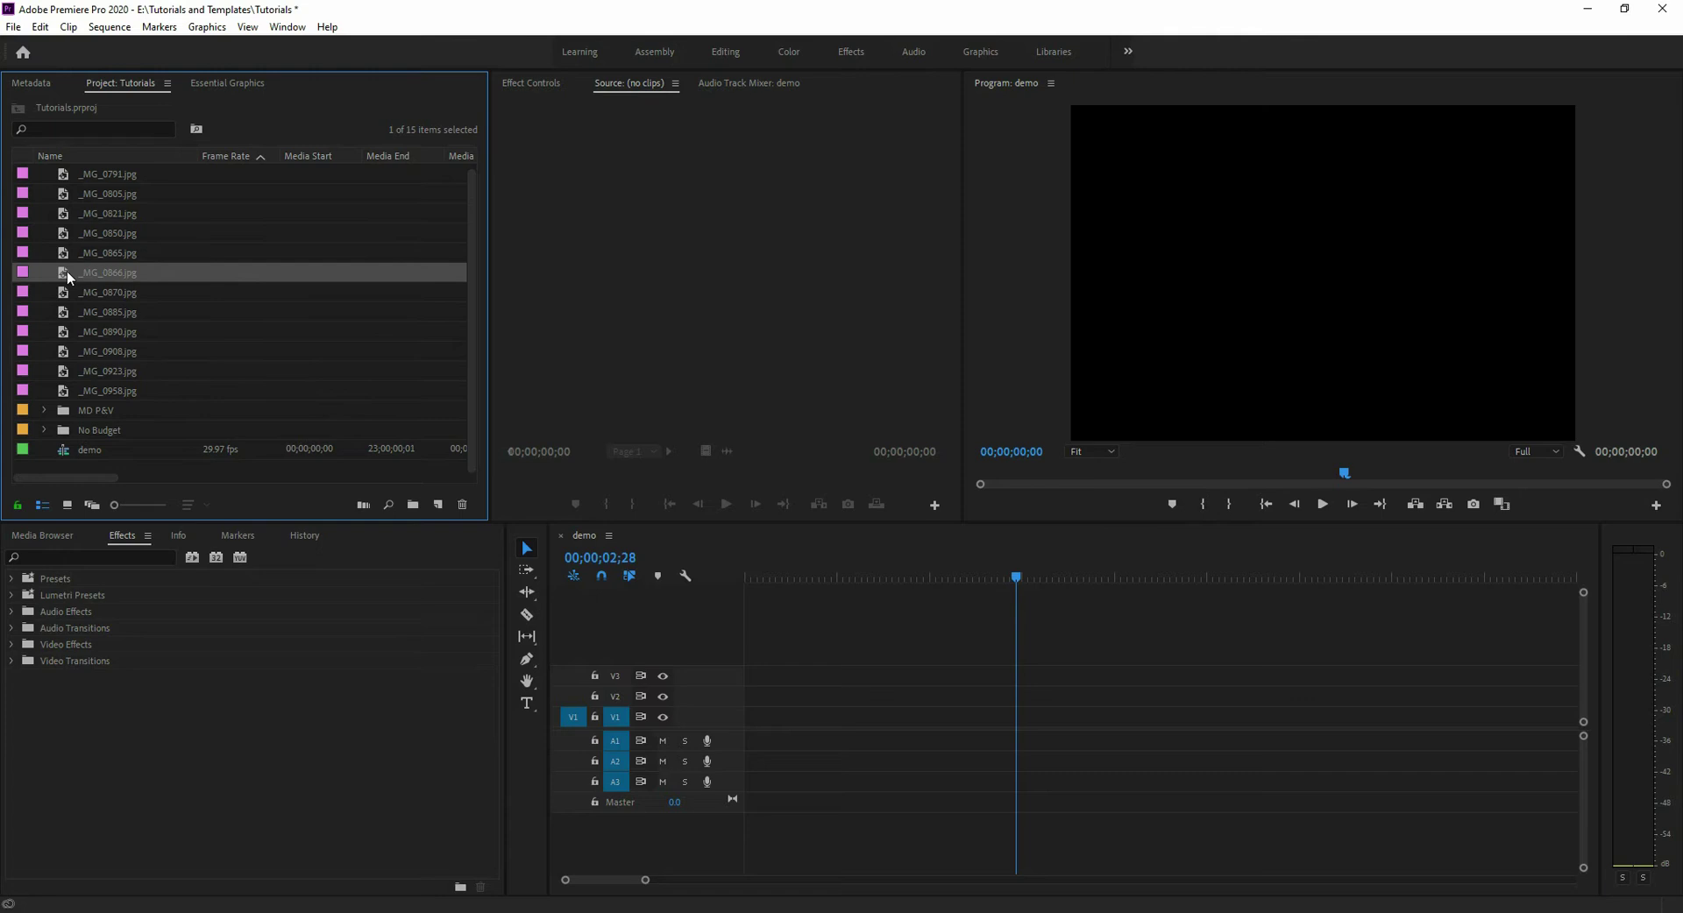
drag(61, 273, 837, 706)
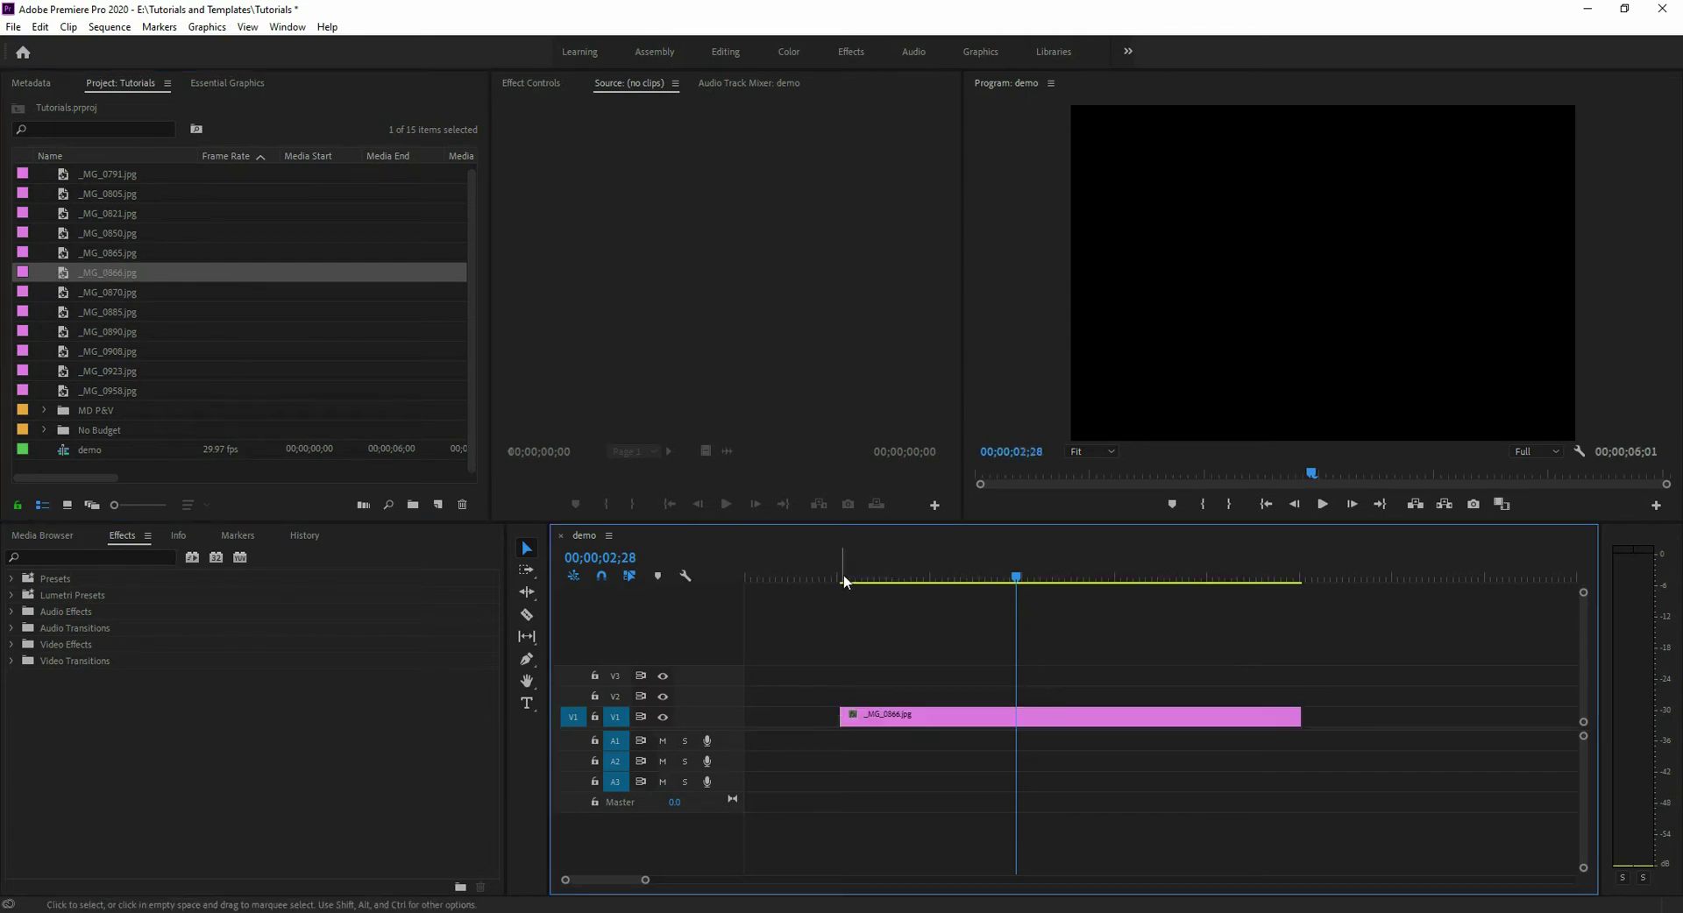
click(842, 578)
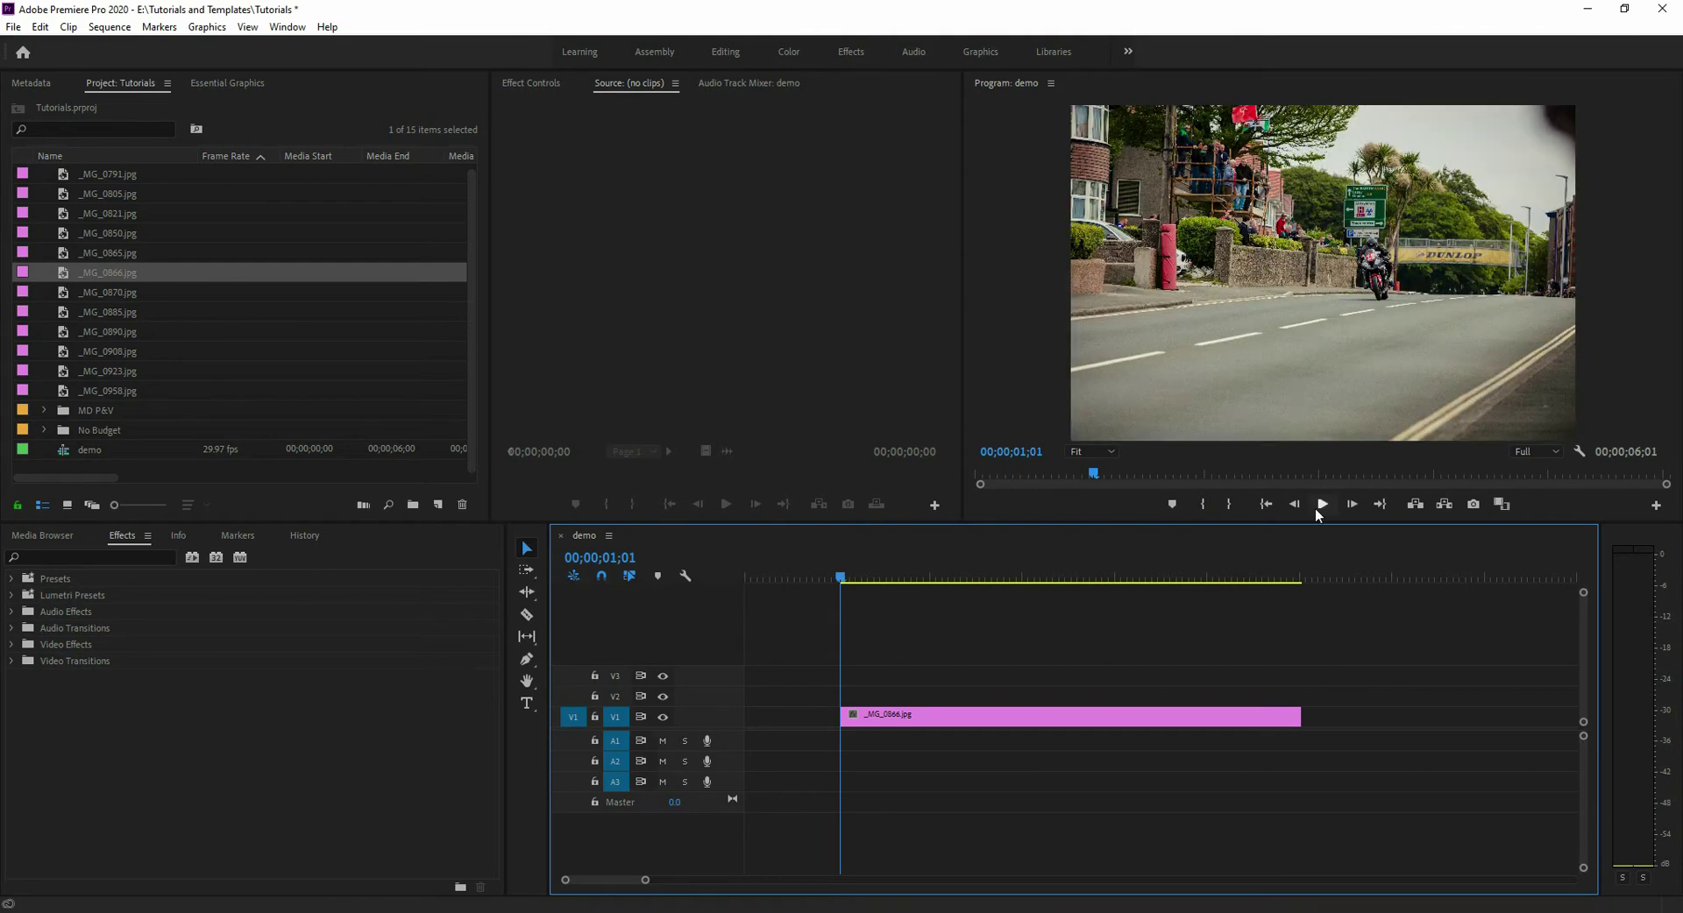
click(1315, 508)
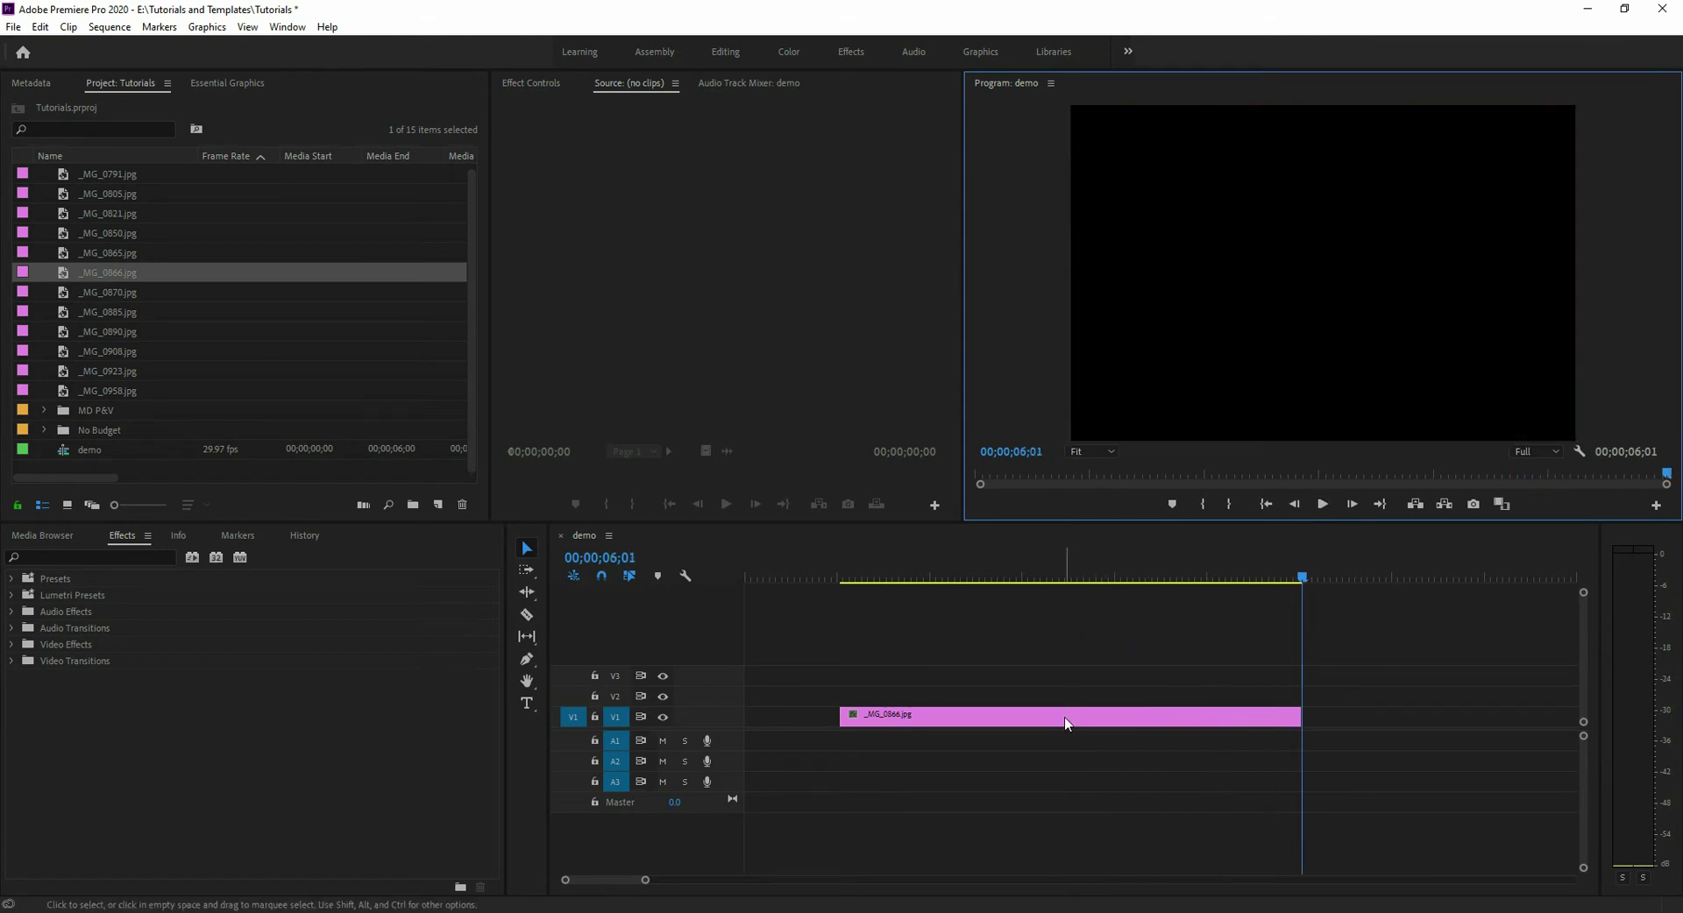
Step: Delete the _MG_0866.jpg clip, undo that, trim its end shorter, then remove it
click(1064, 717)
key(Delete)
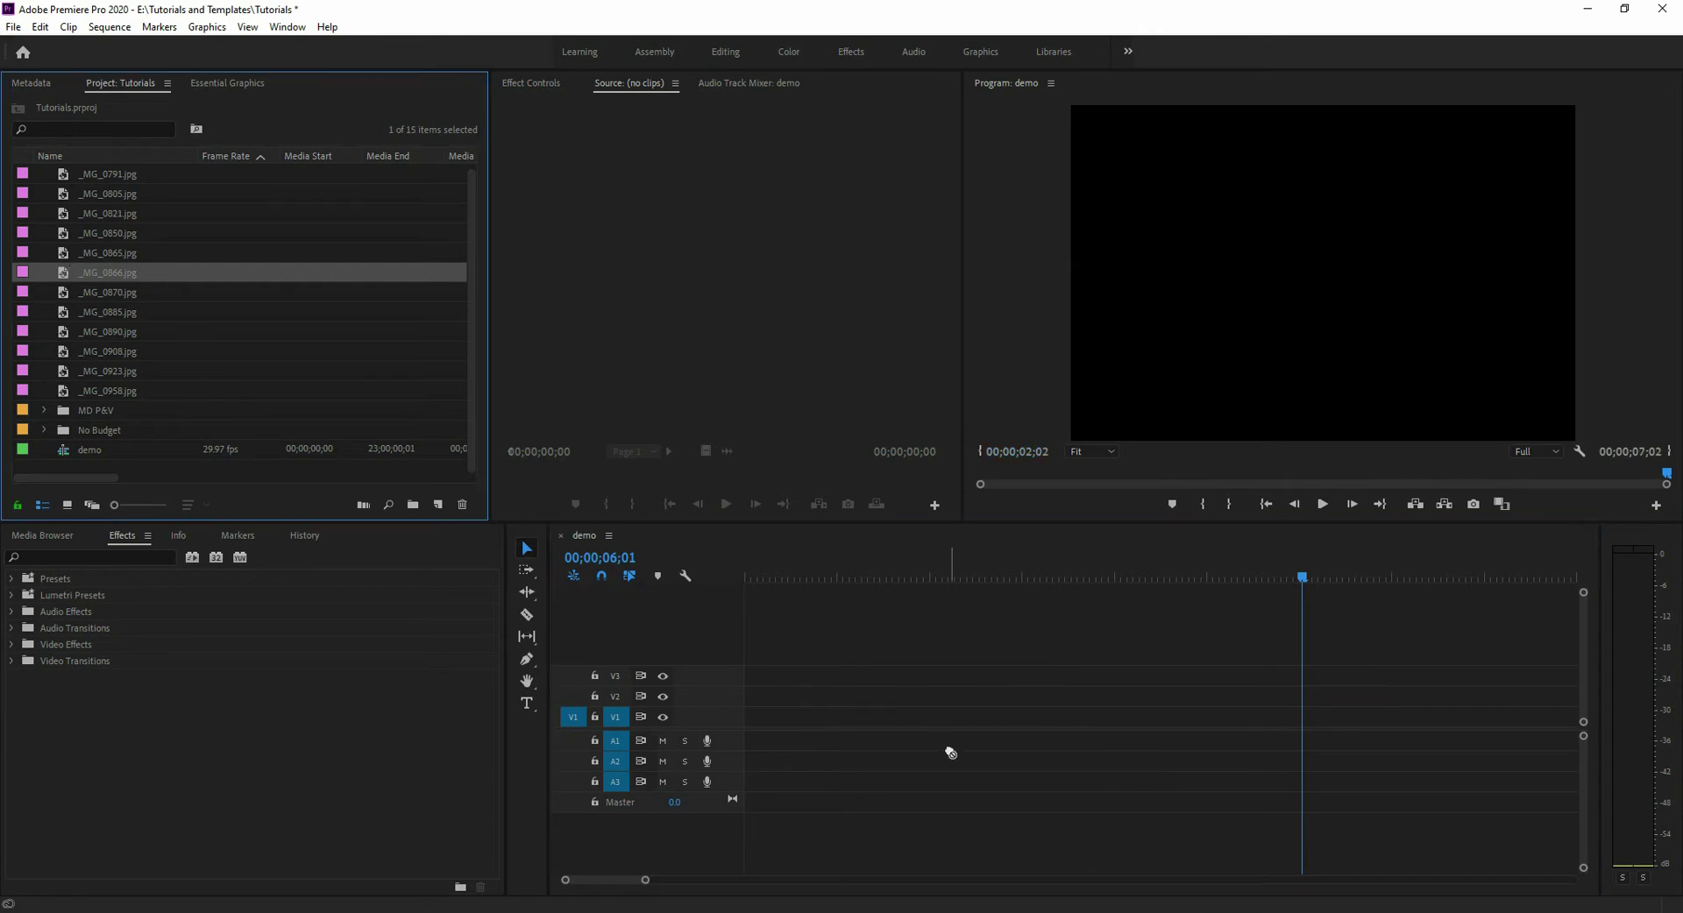
key(ctrl+z)
drag(1397, 718, 1171, 716)
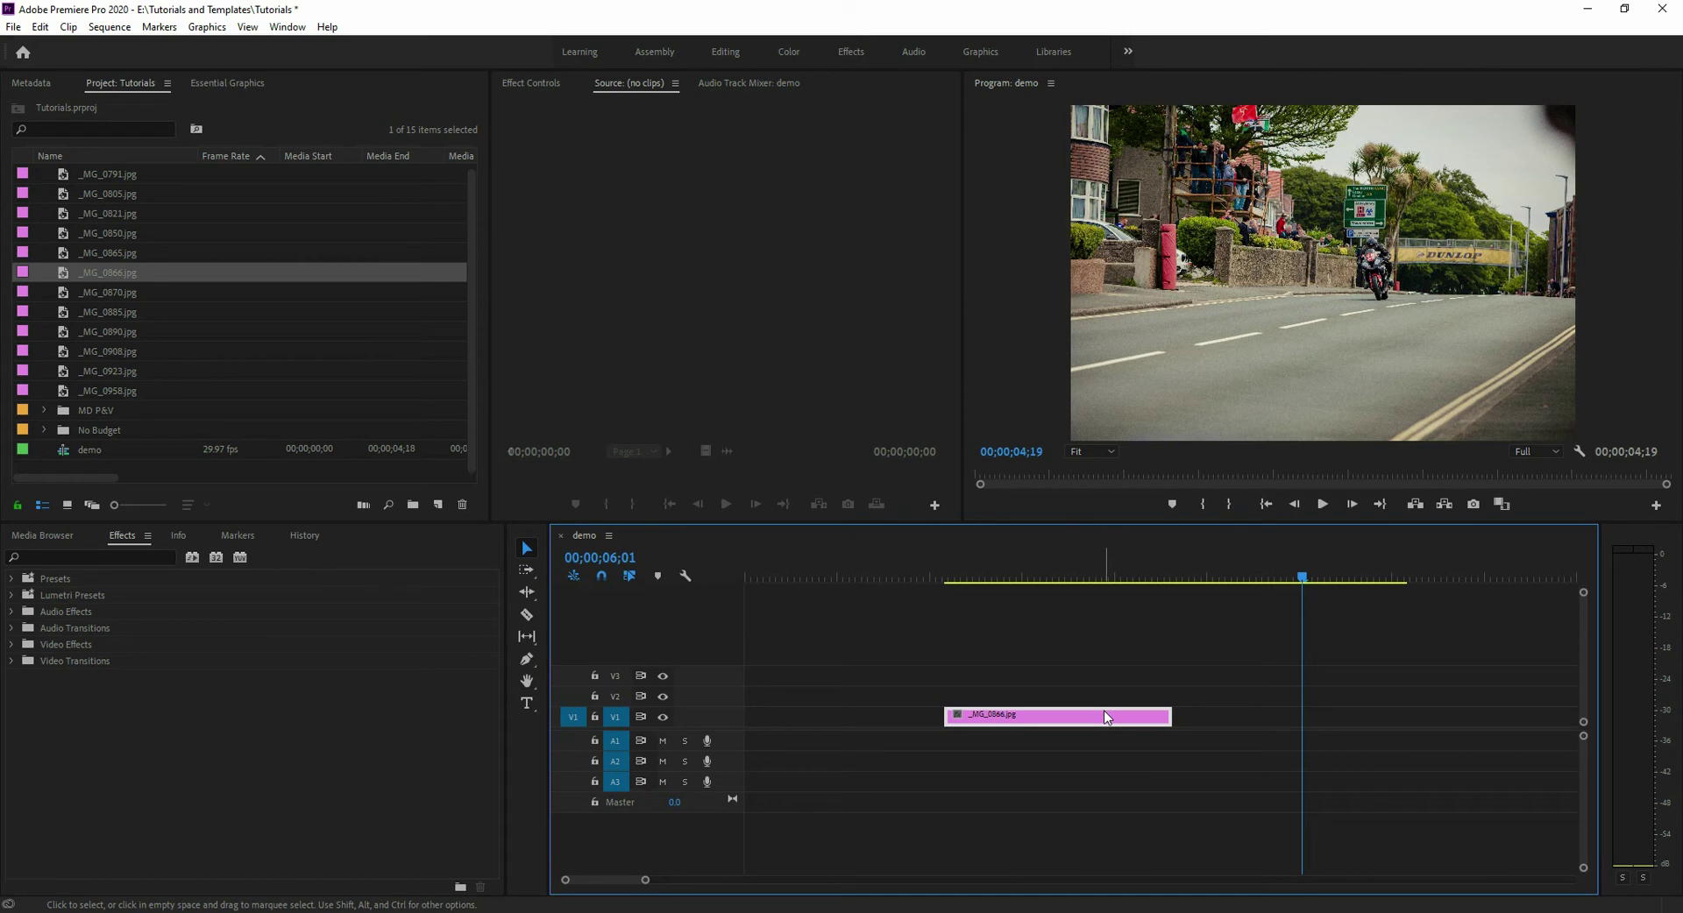
key(Delete)
Step: Set _MG_0850.jpg's duration to 00;00;00;15 and play the short still on V1
click(71, 230)
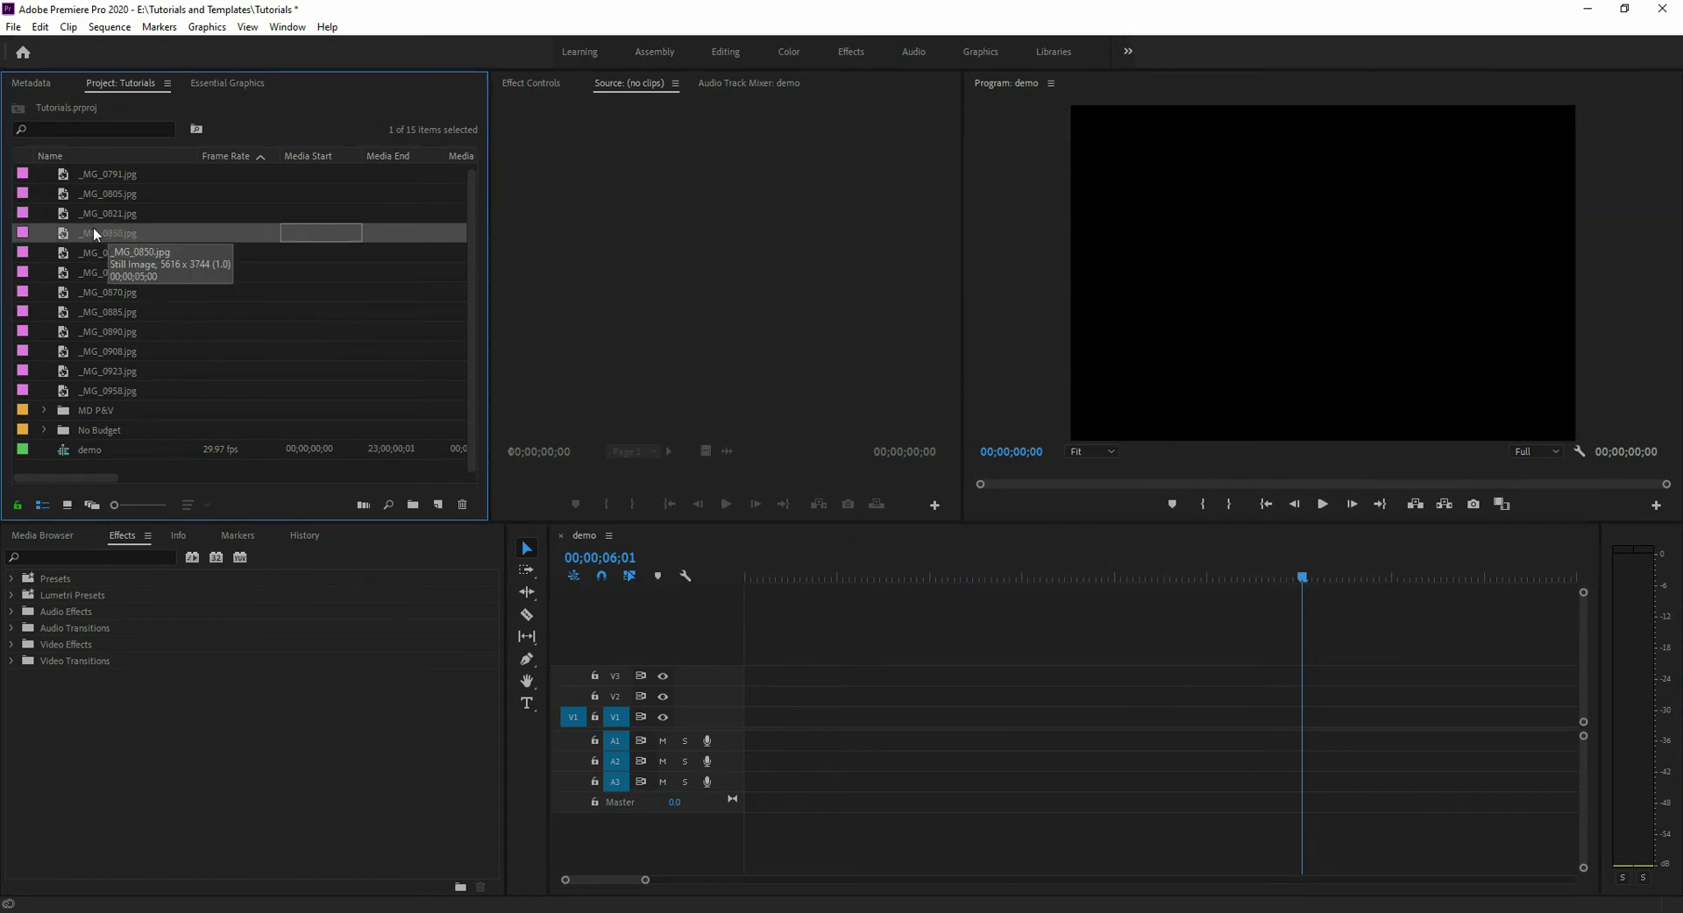
right_click(93, 231)
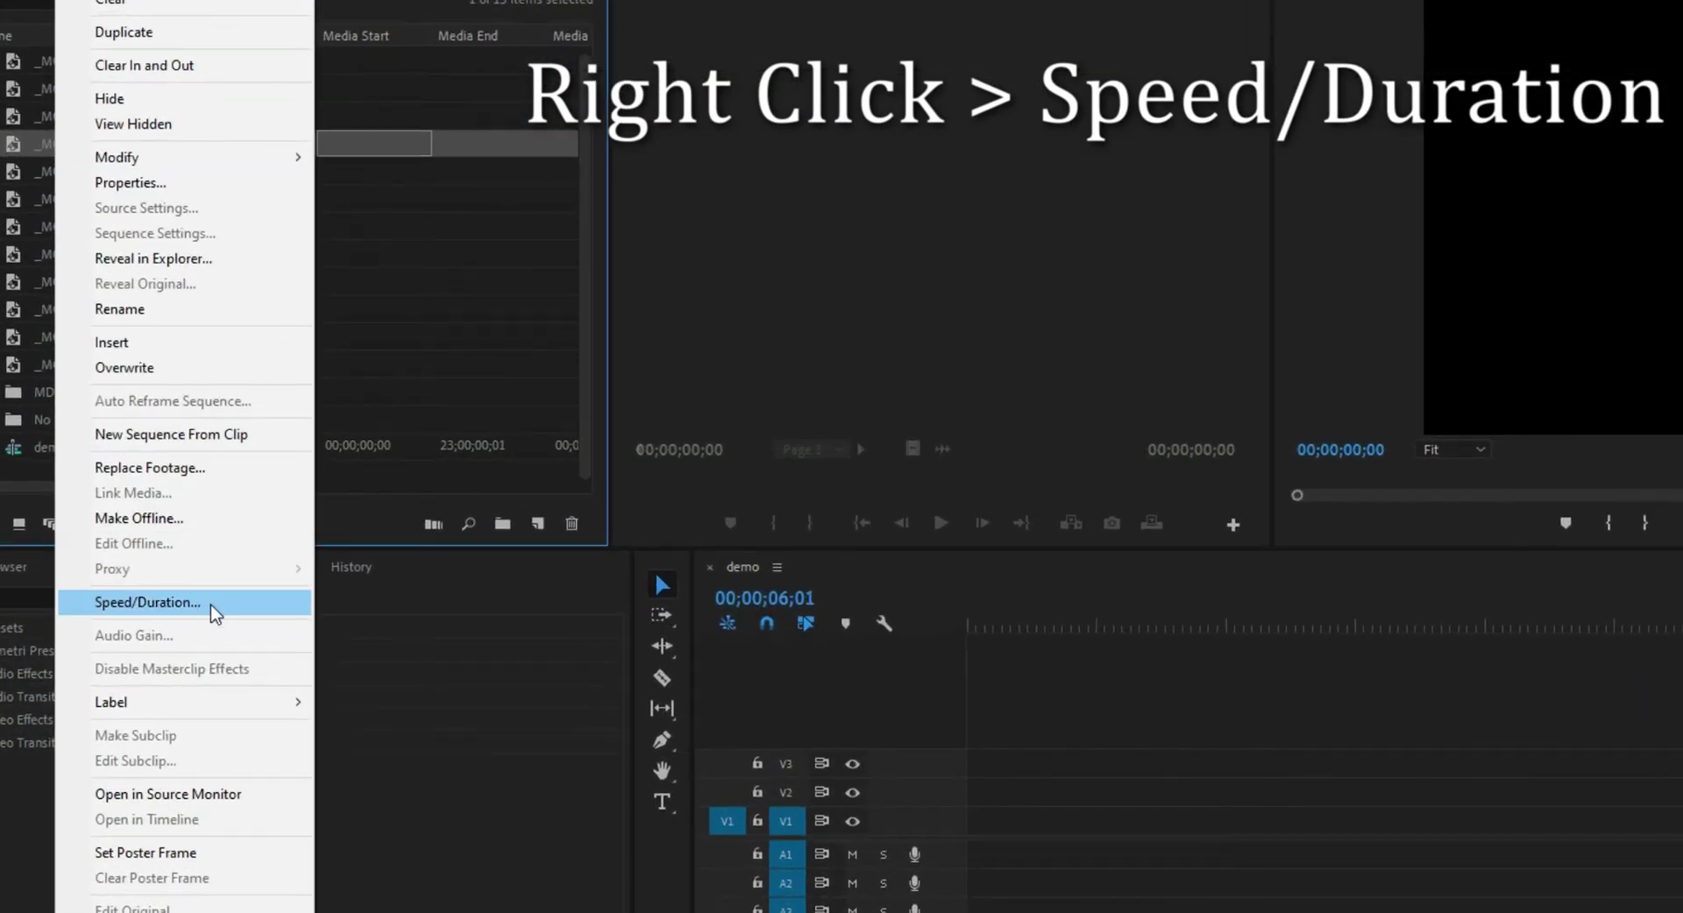
click(212, 607)
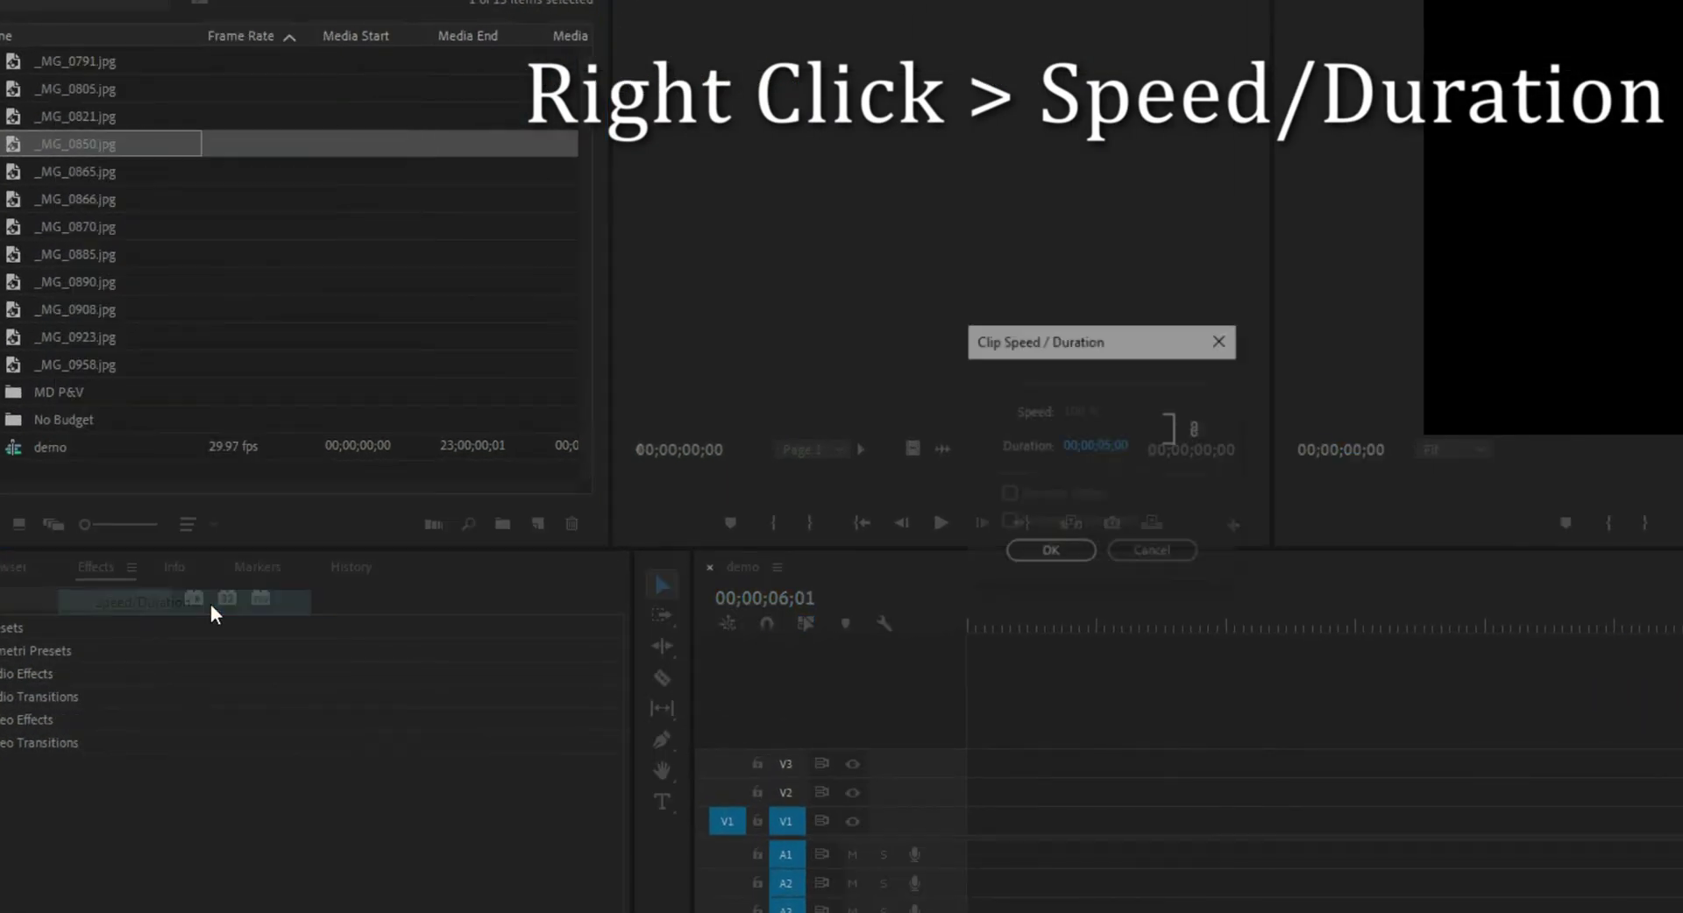
click(1112, 447)
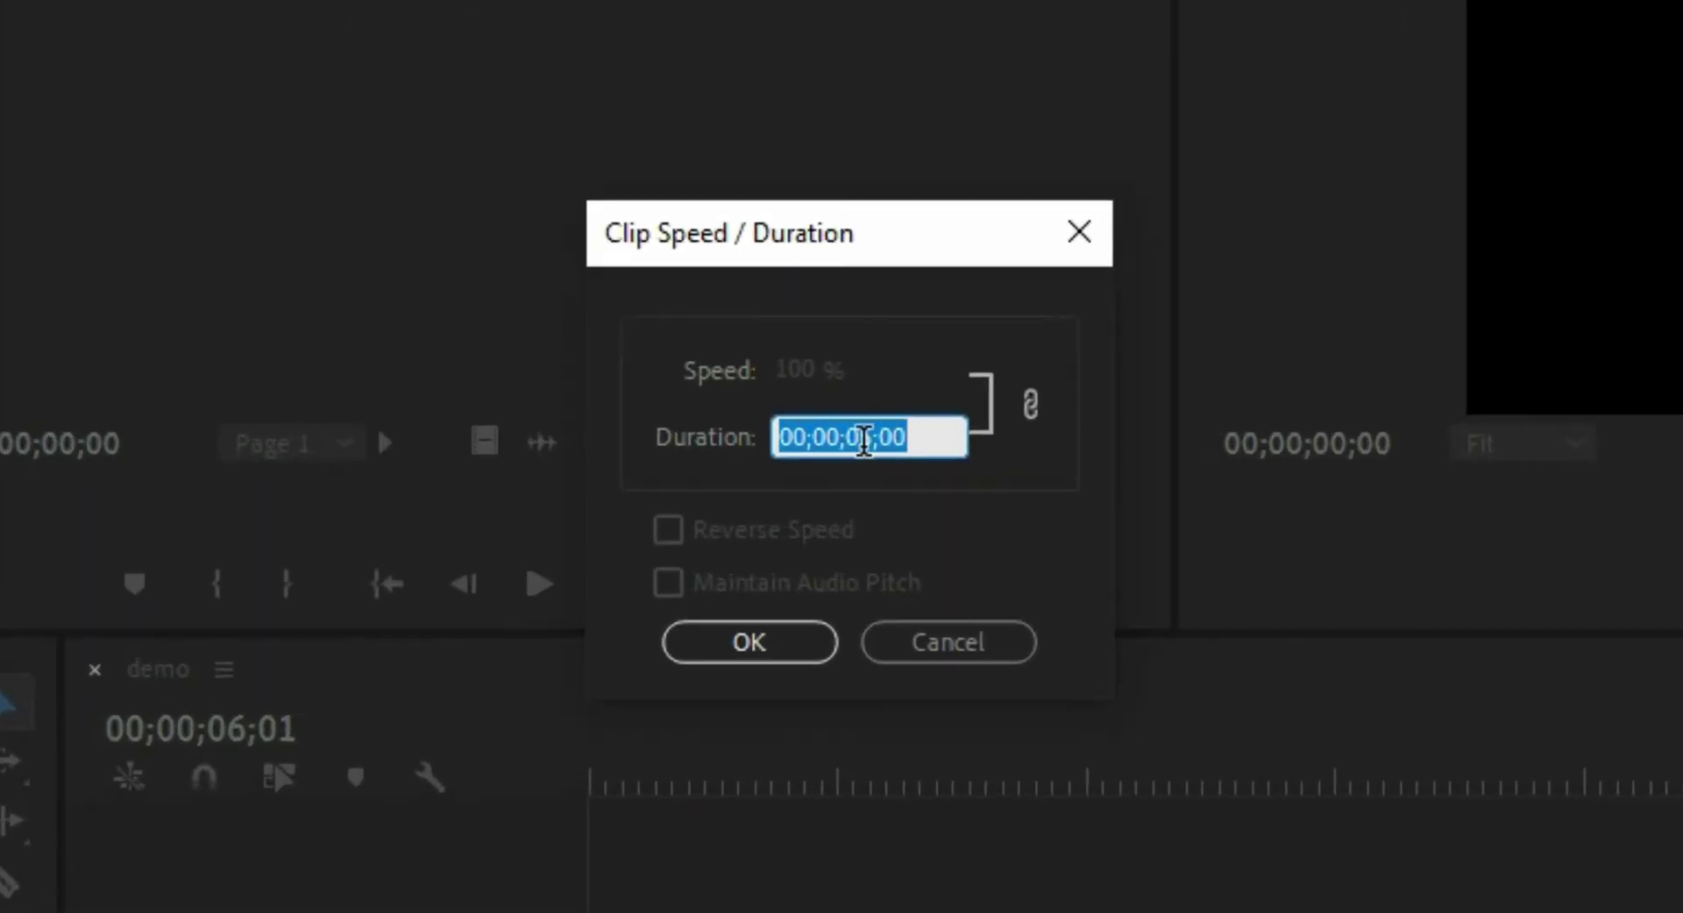
click(871, 433)
key(BackSpace)
text(0)
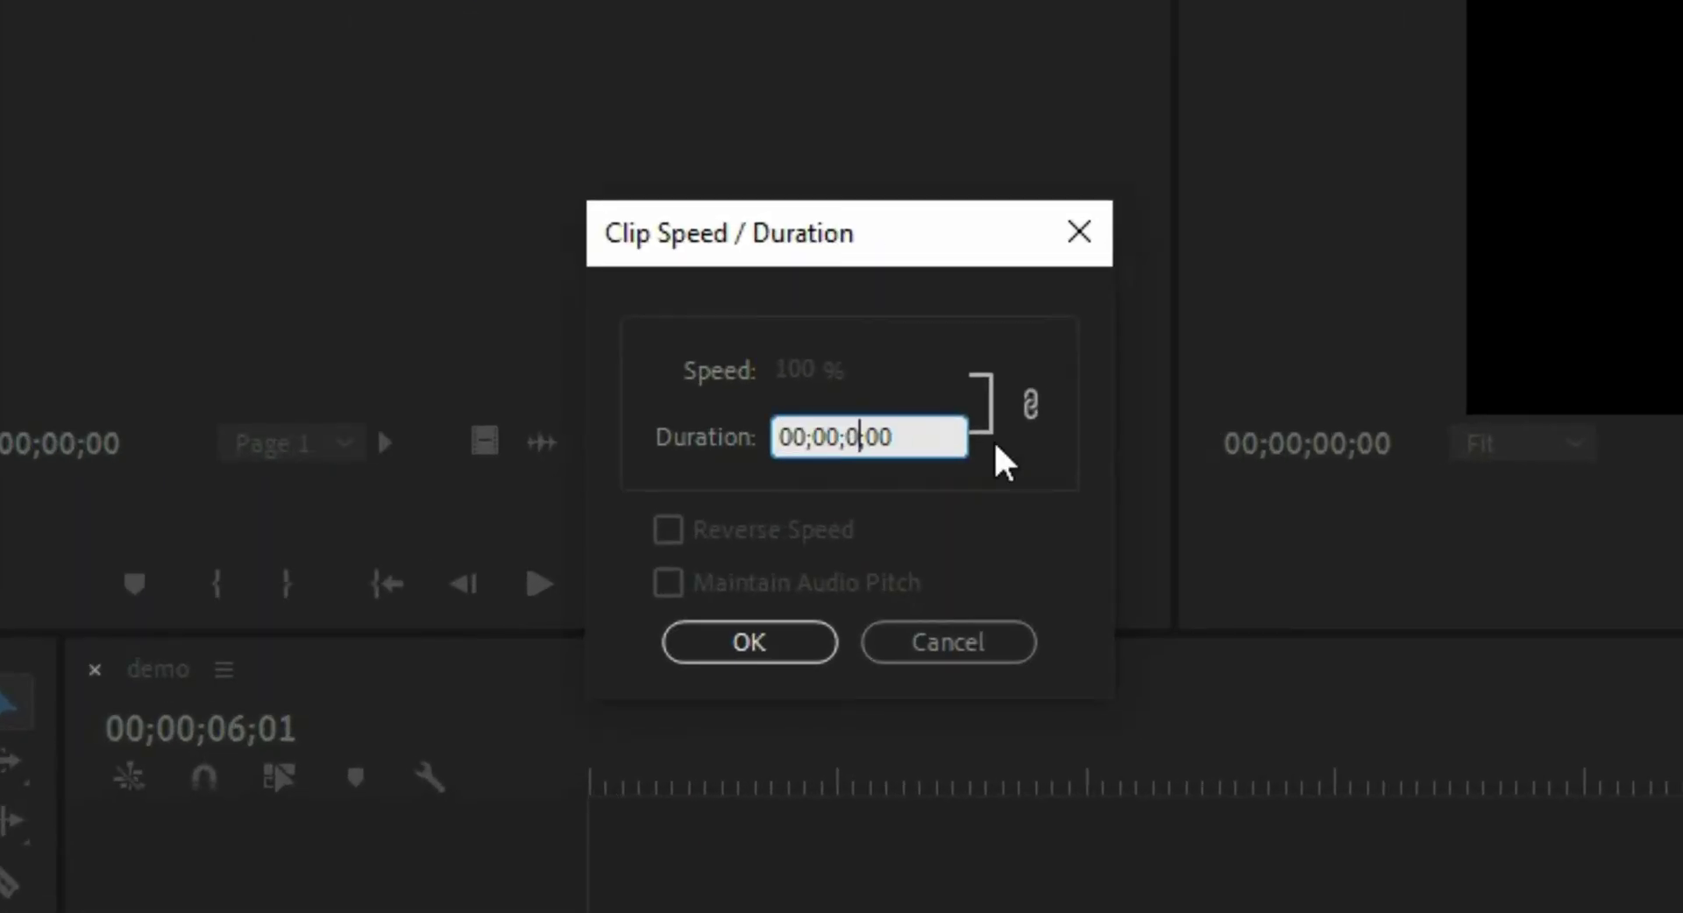
click(925, 427)
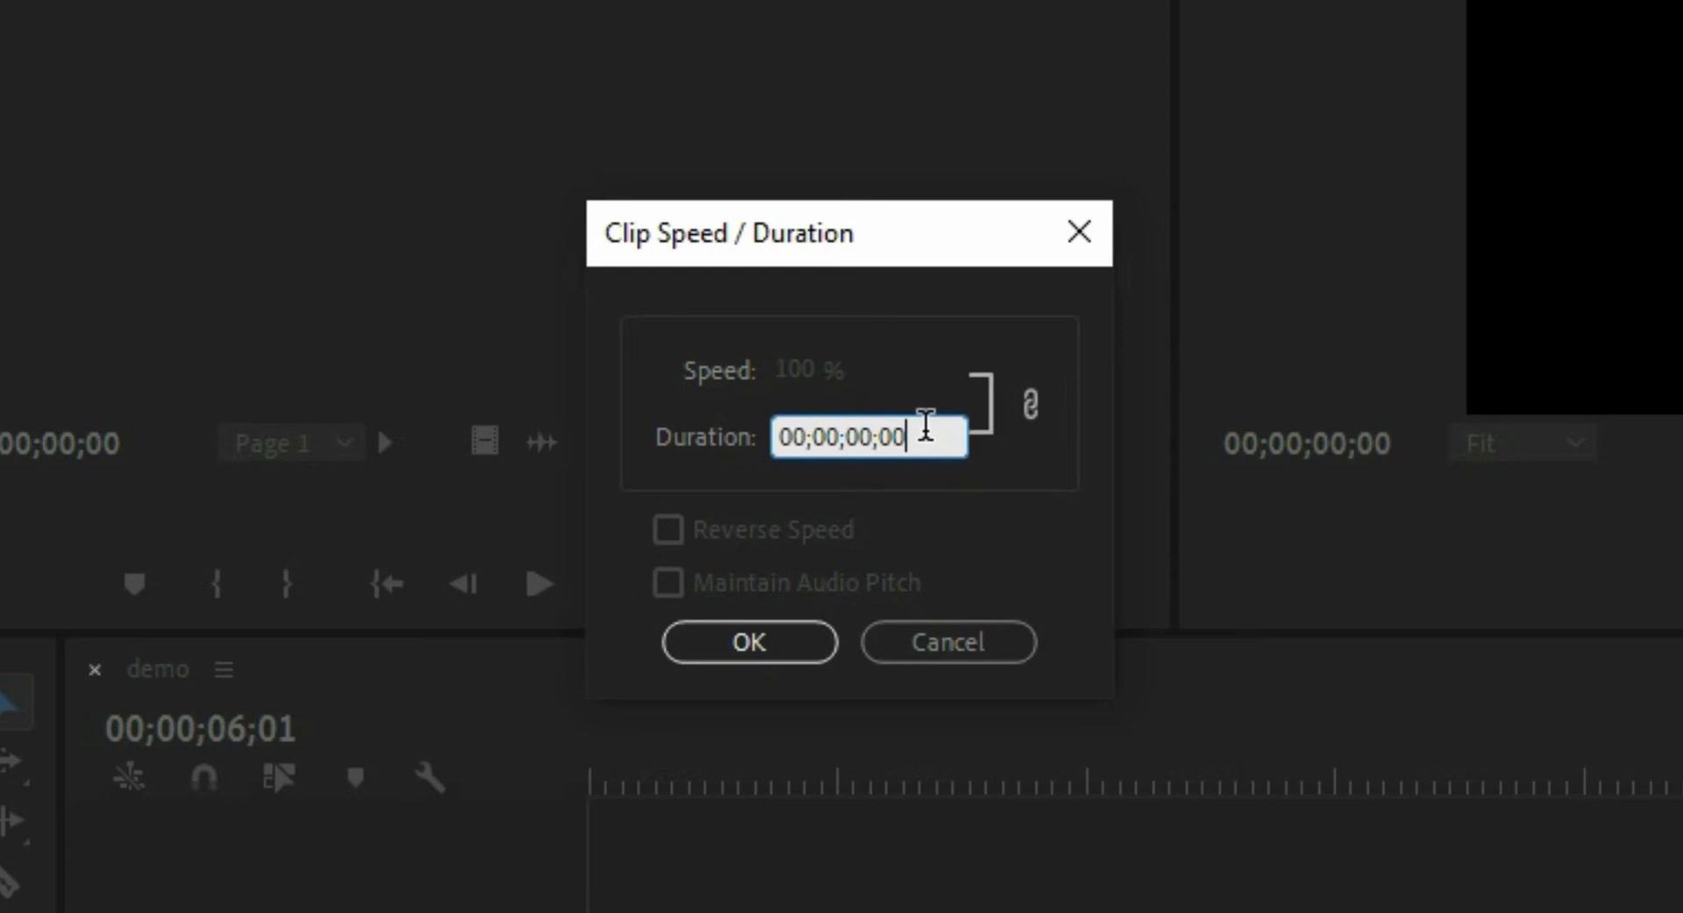
key(BackSpace)
key(BackSpace)
text(15)
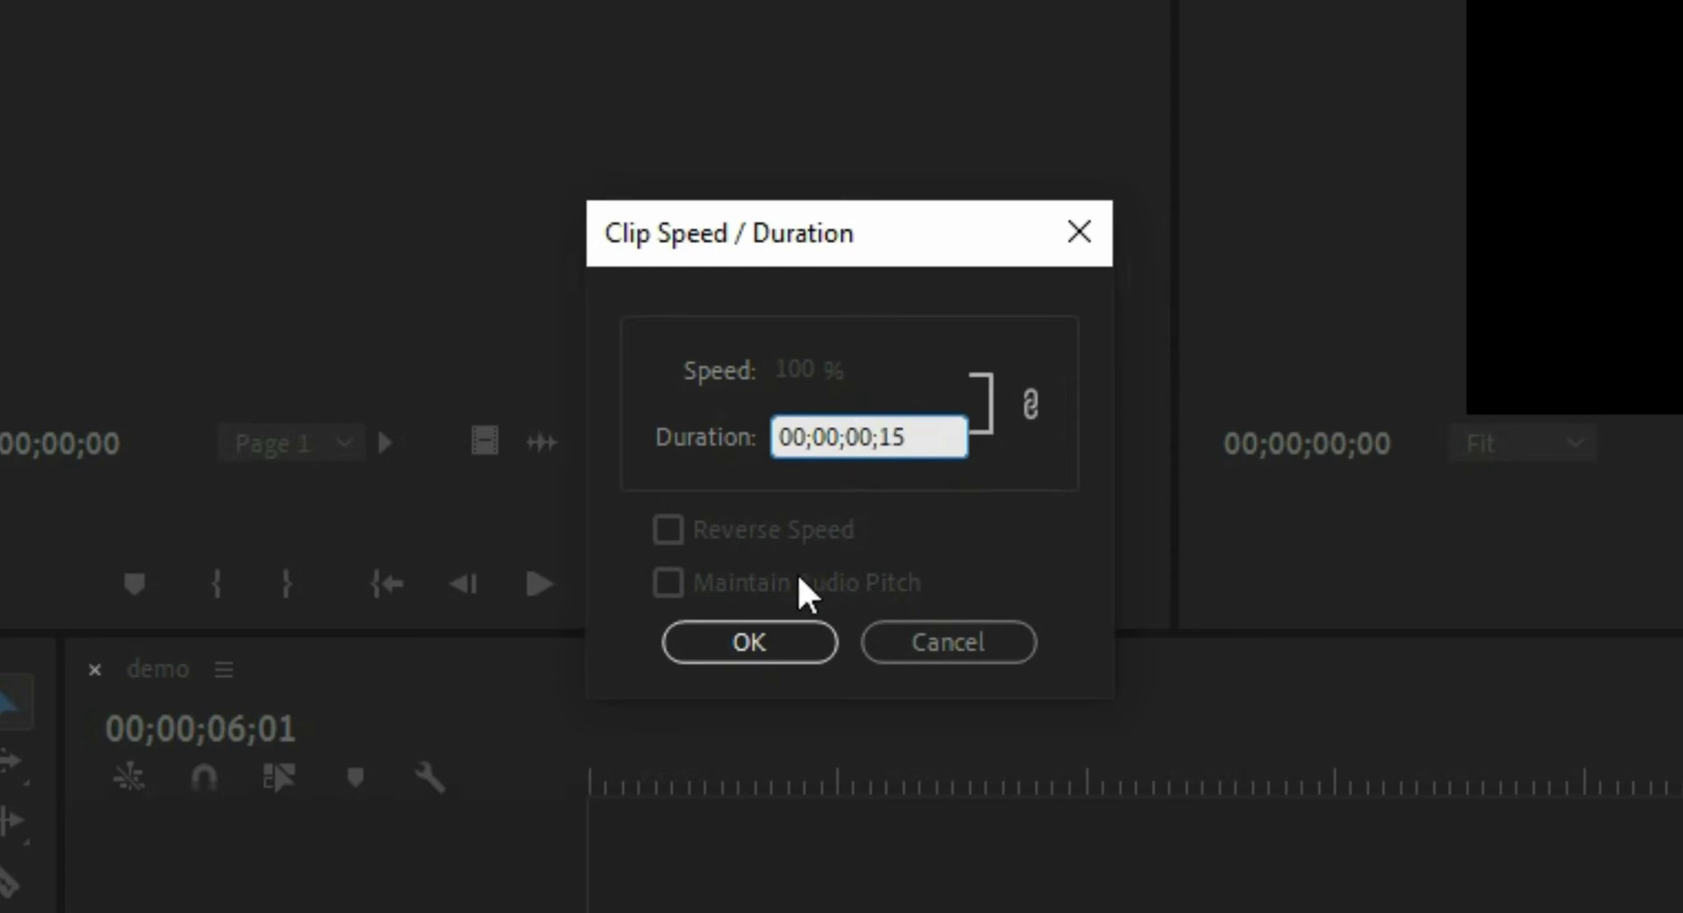
click(750, 644)
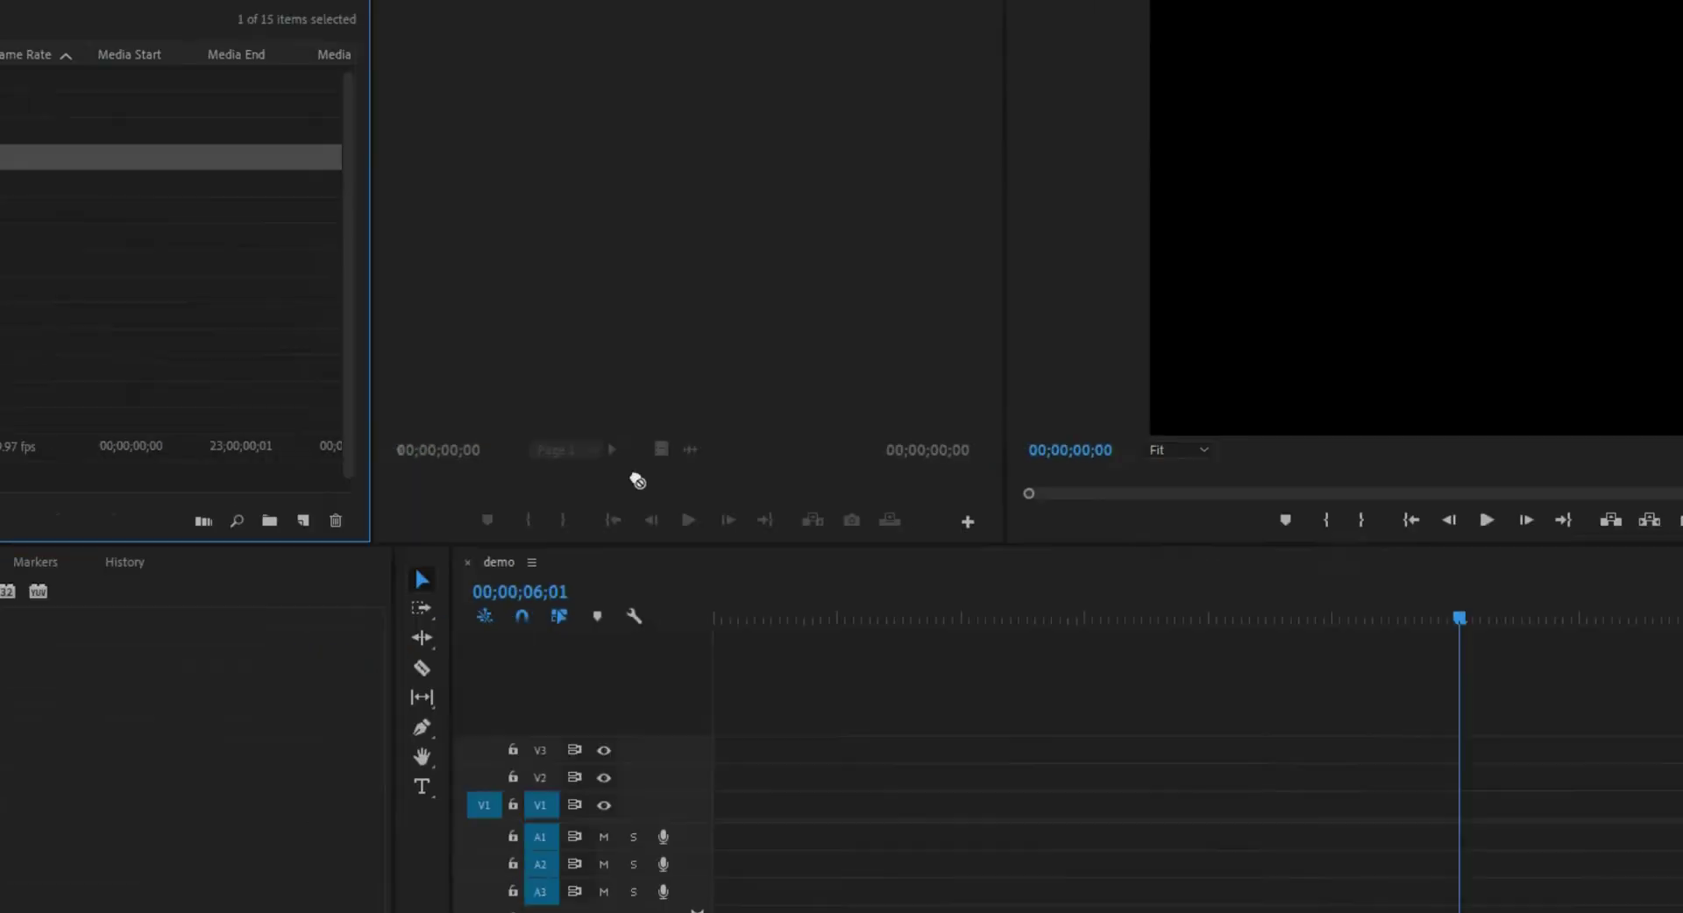
click(929, 783)
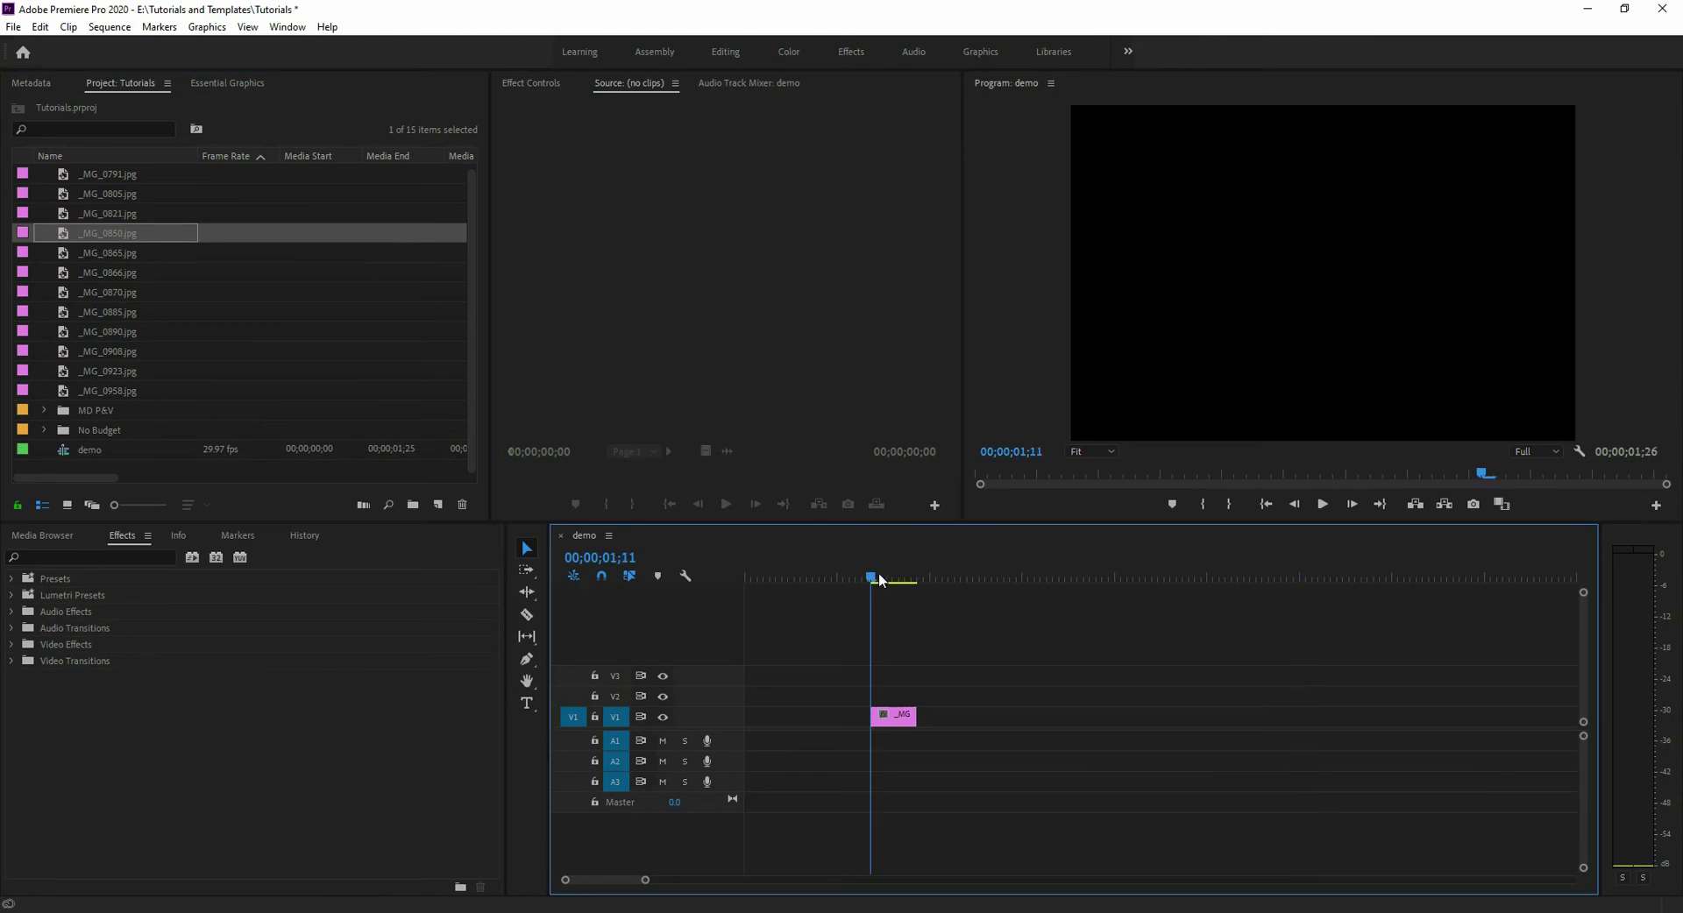
click(1324, 506)
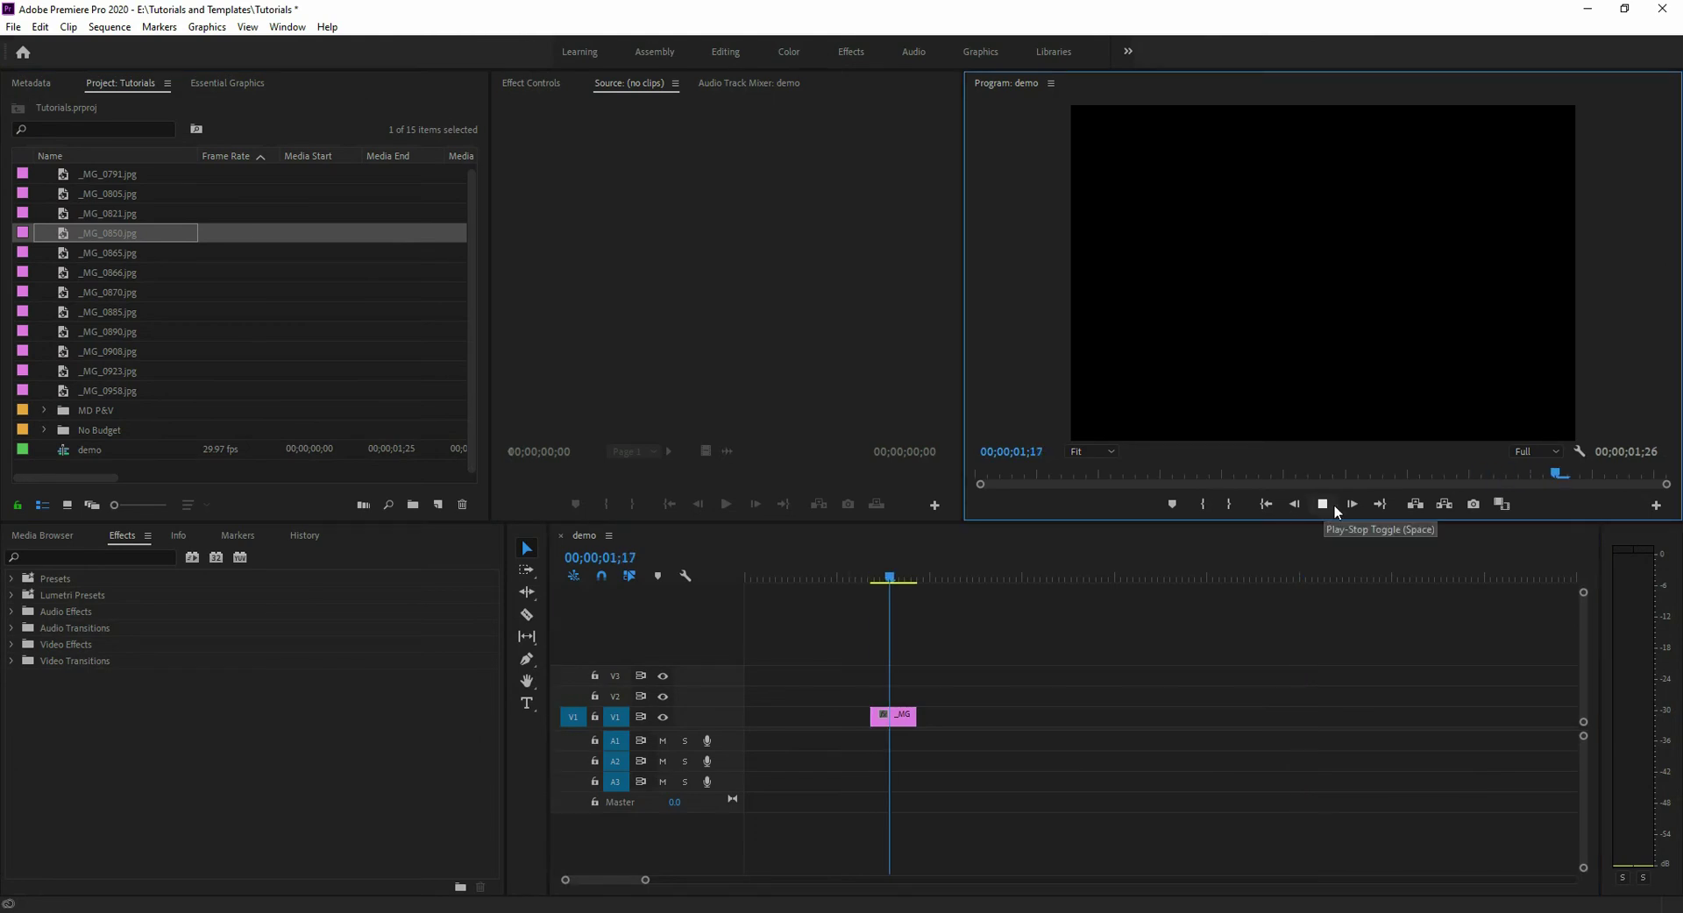
Step: Sort the project by name and set all twelve stills to a 00;00;00;19 duration
click(70, 176)
shift+click(92, 292)
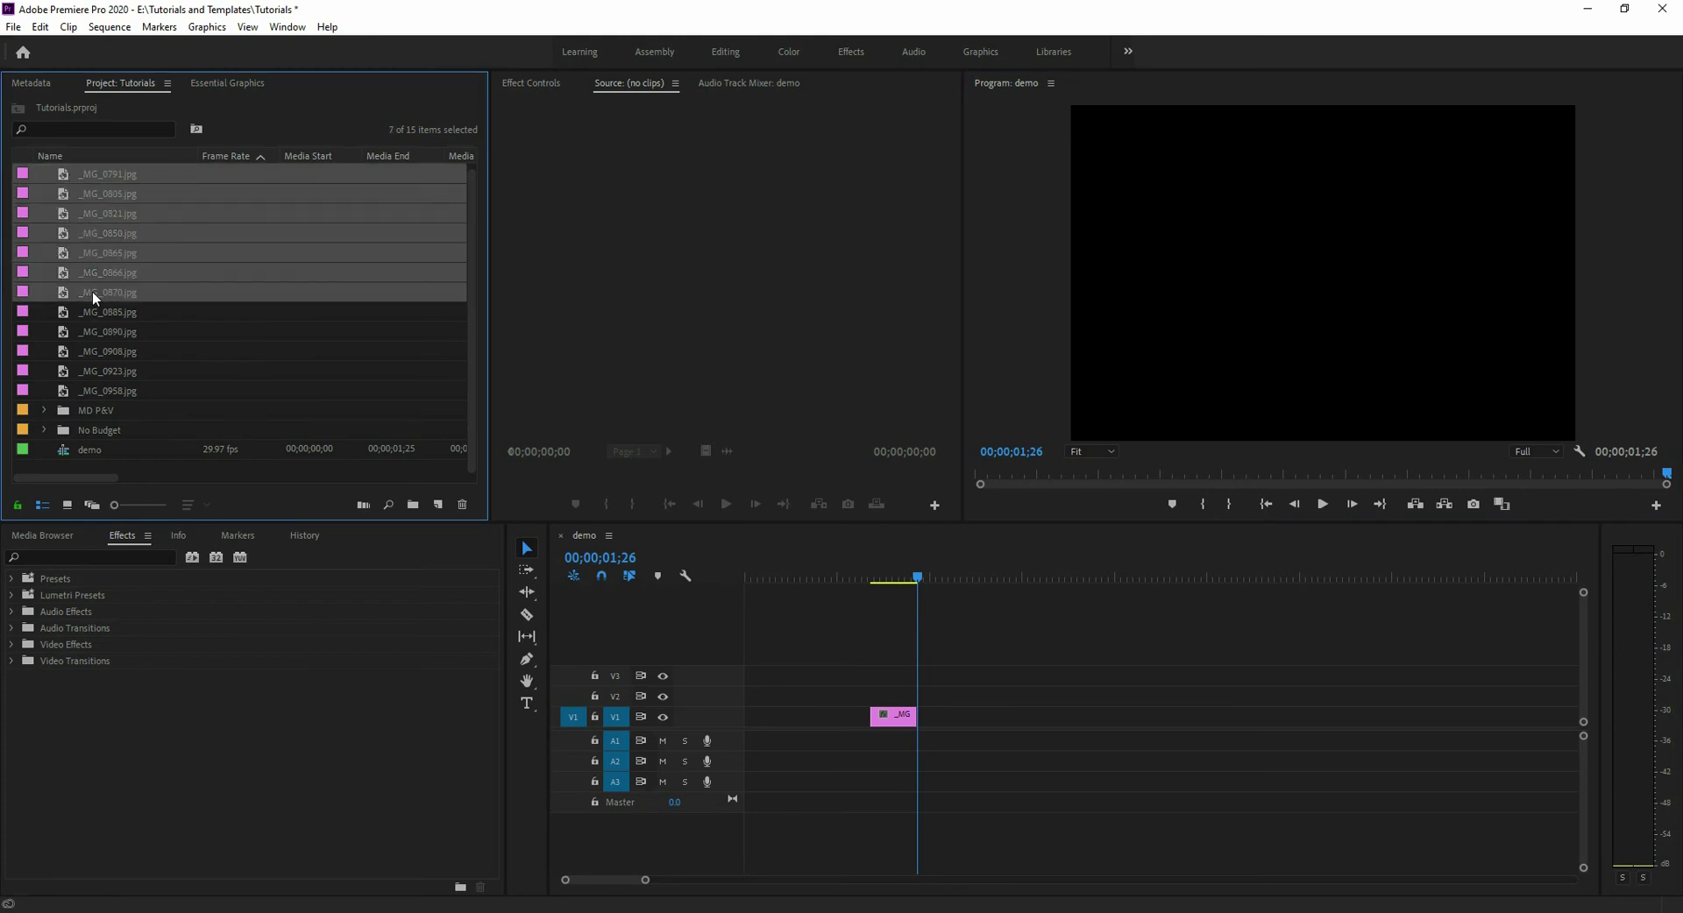
click(53, 155)
click(108, 175)
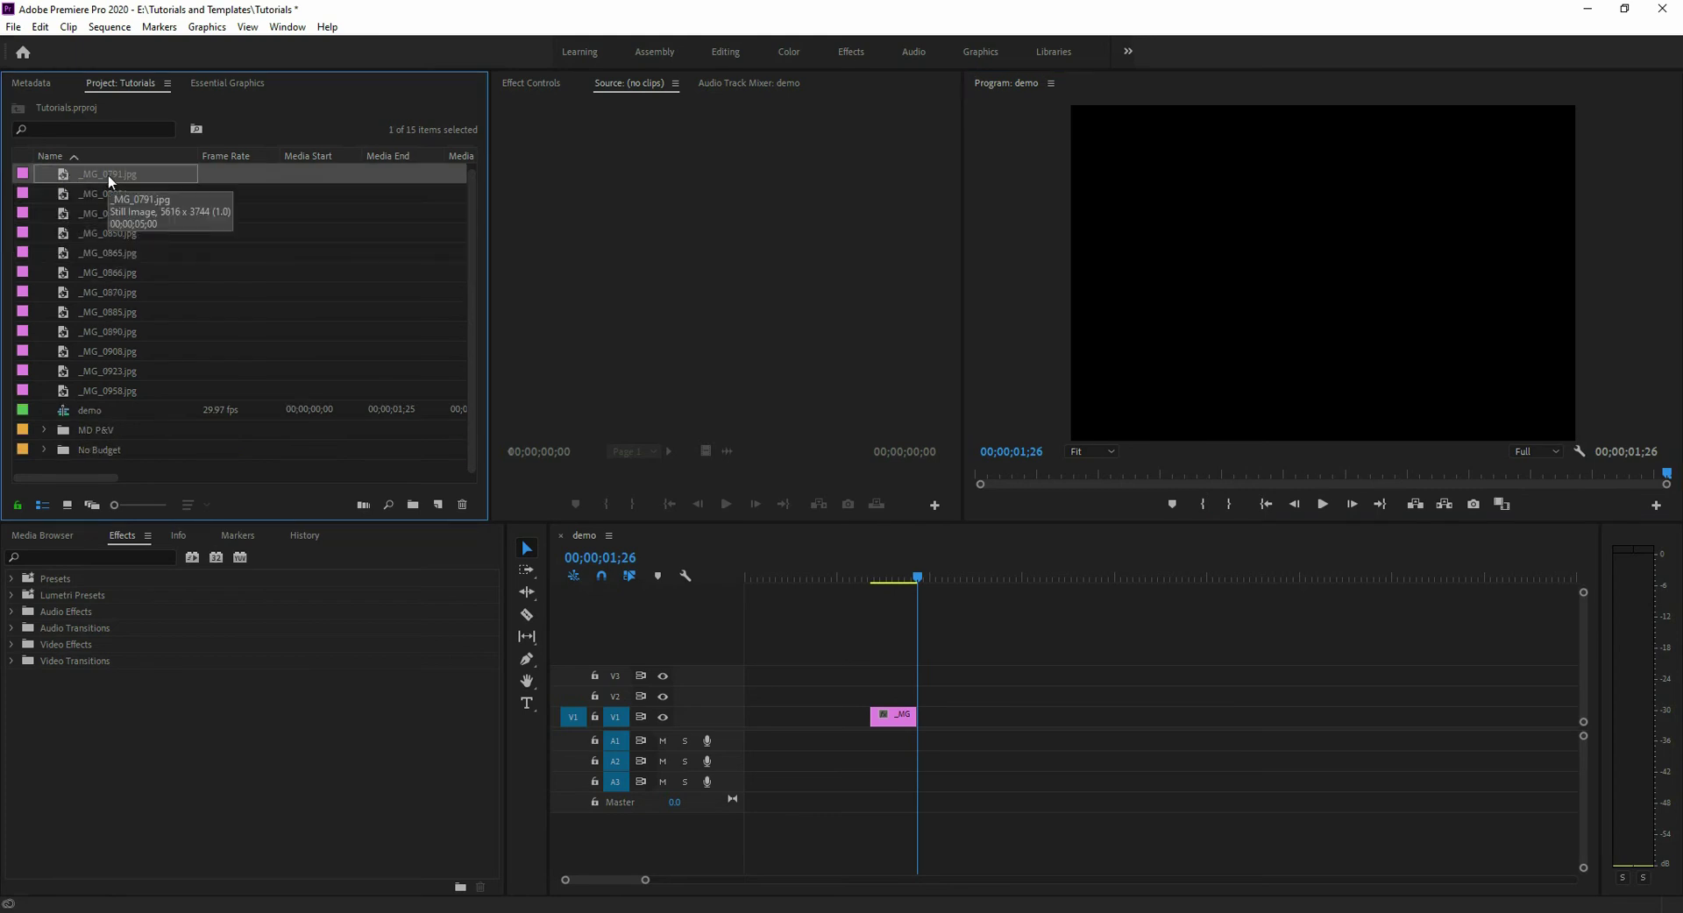
shift+click(109, 384)
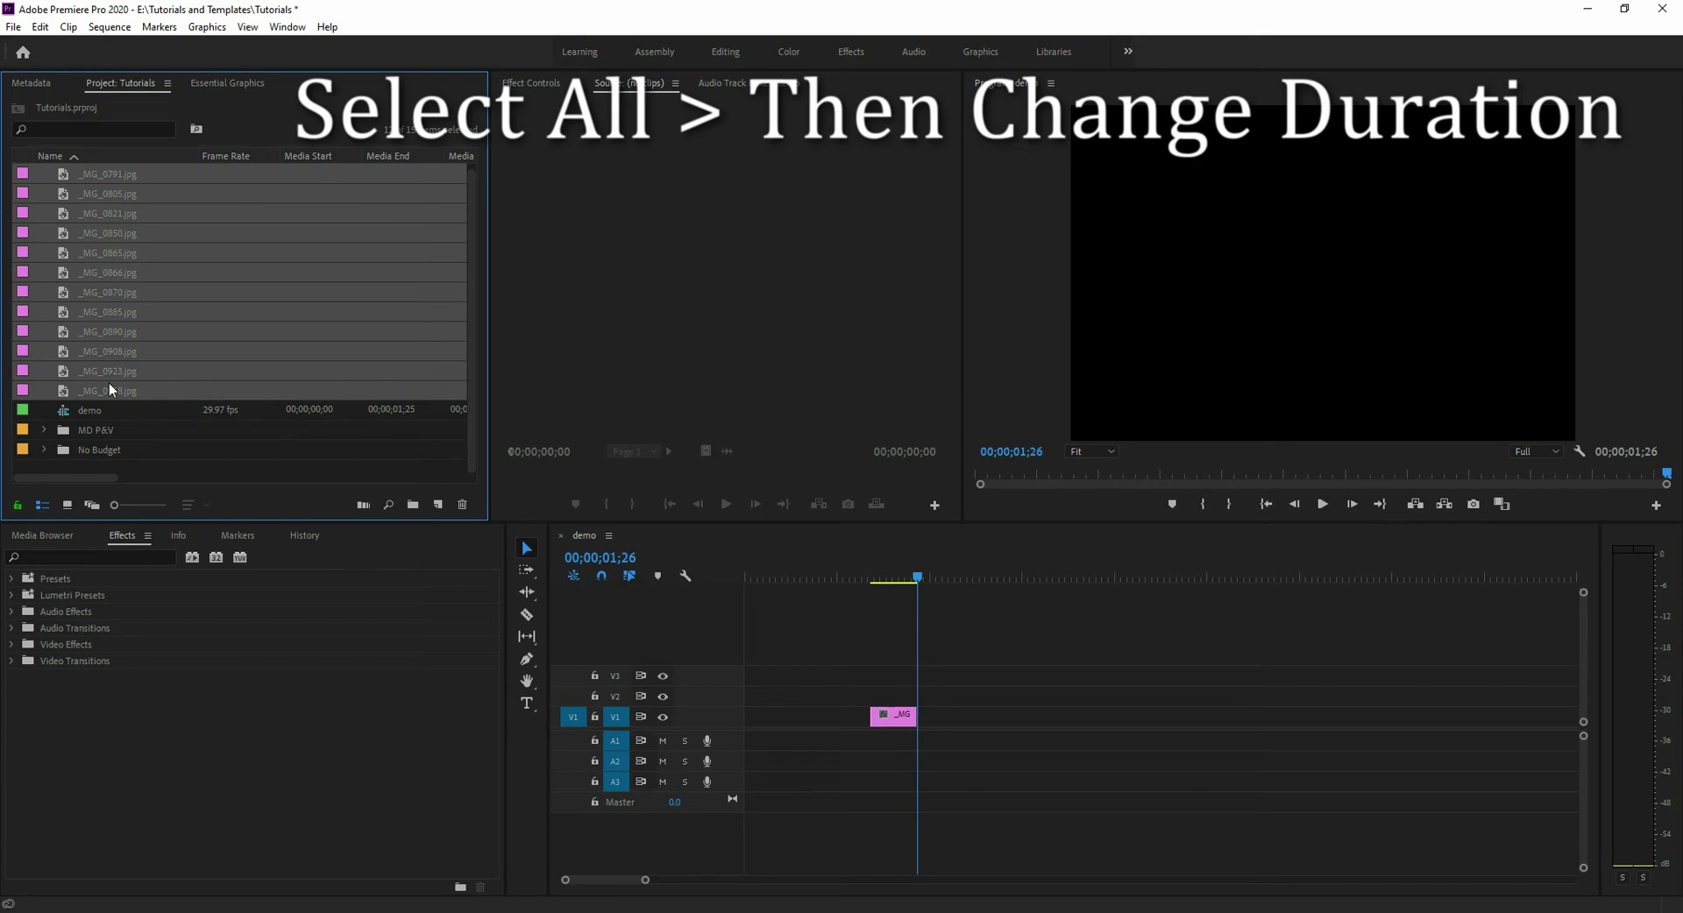
right_click(117, 305)
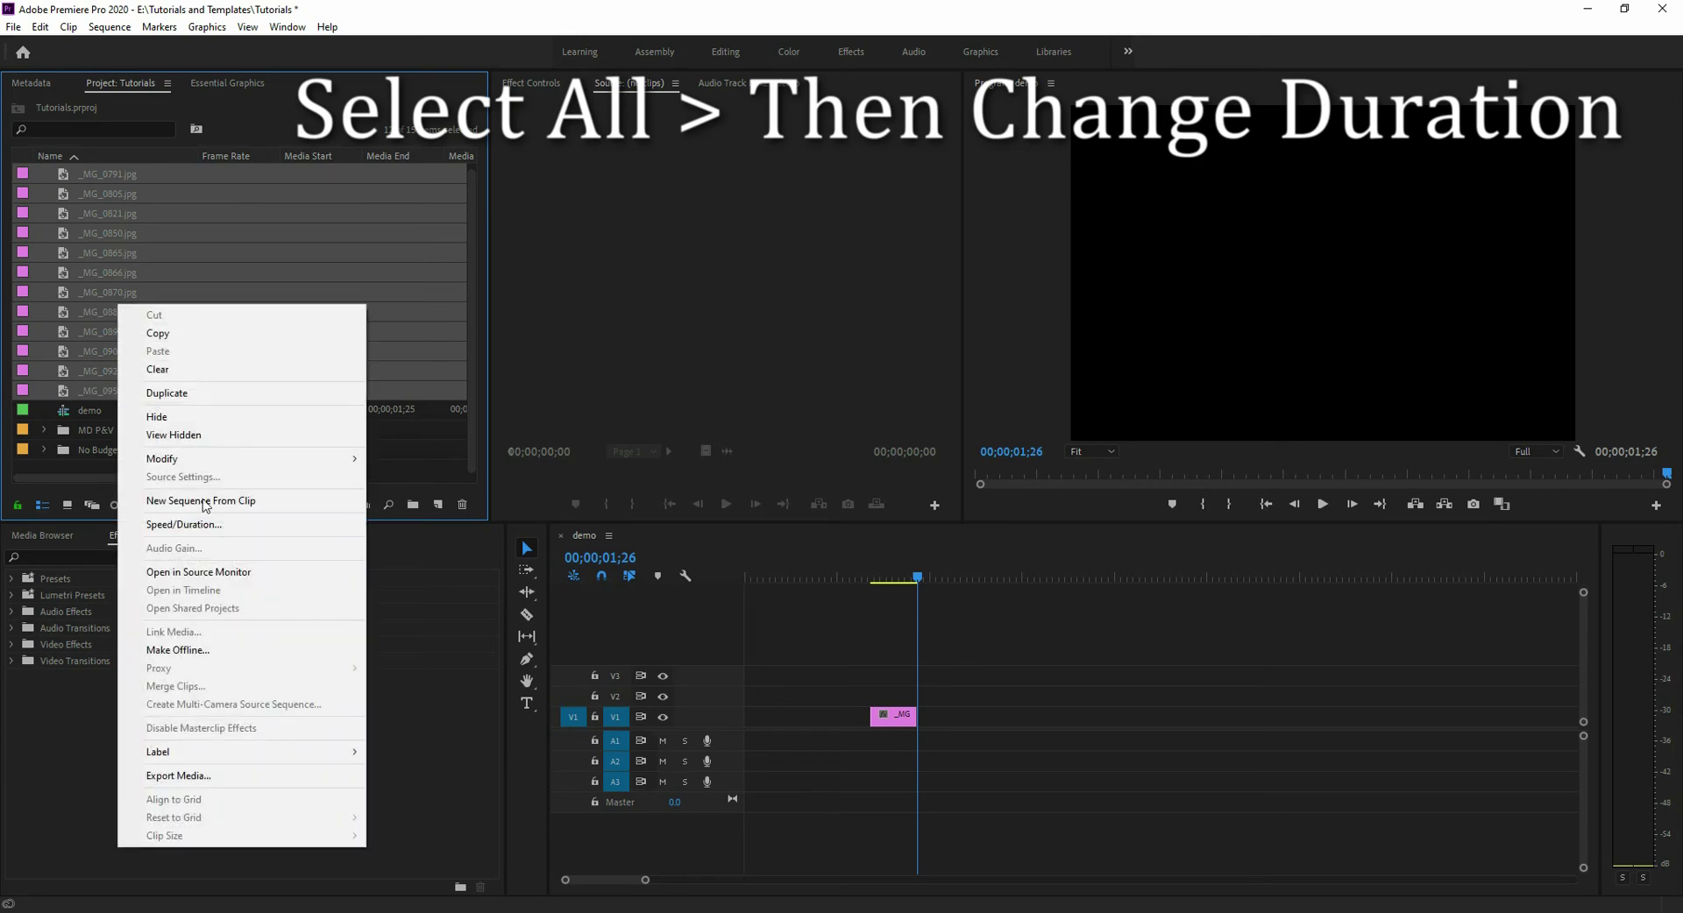
click(184, 524)
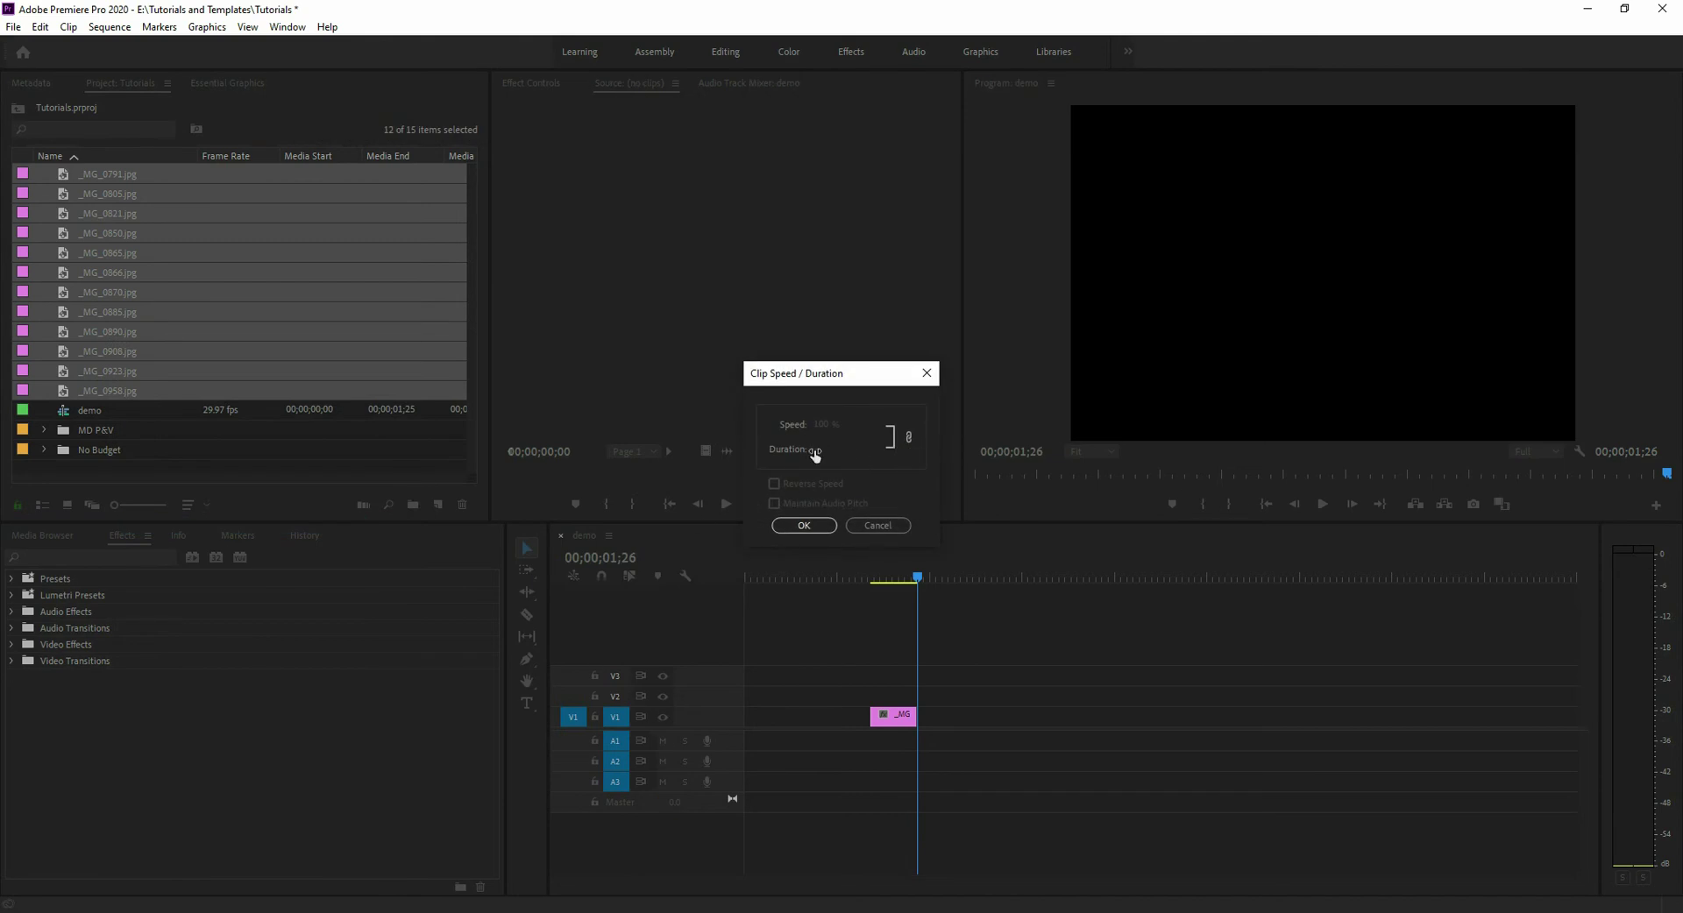
drag(813, 449, 381, 484)
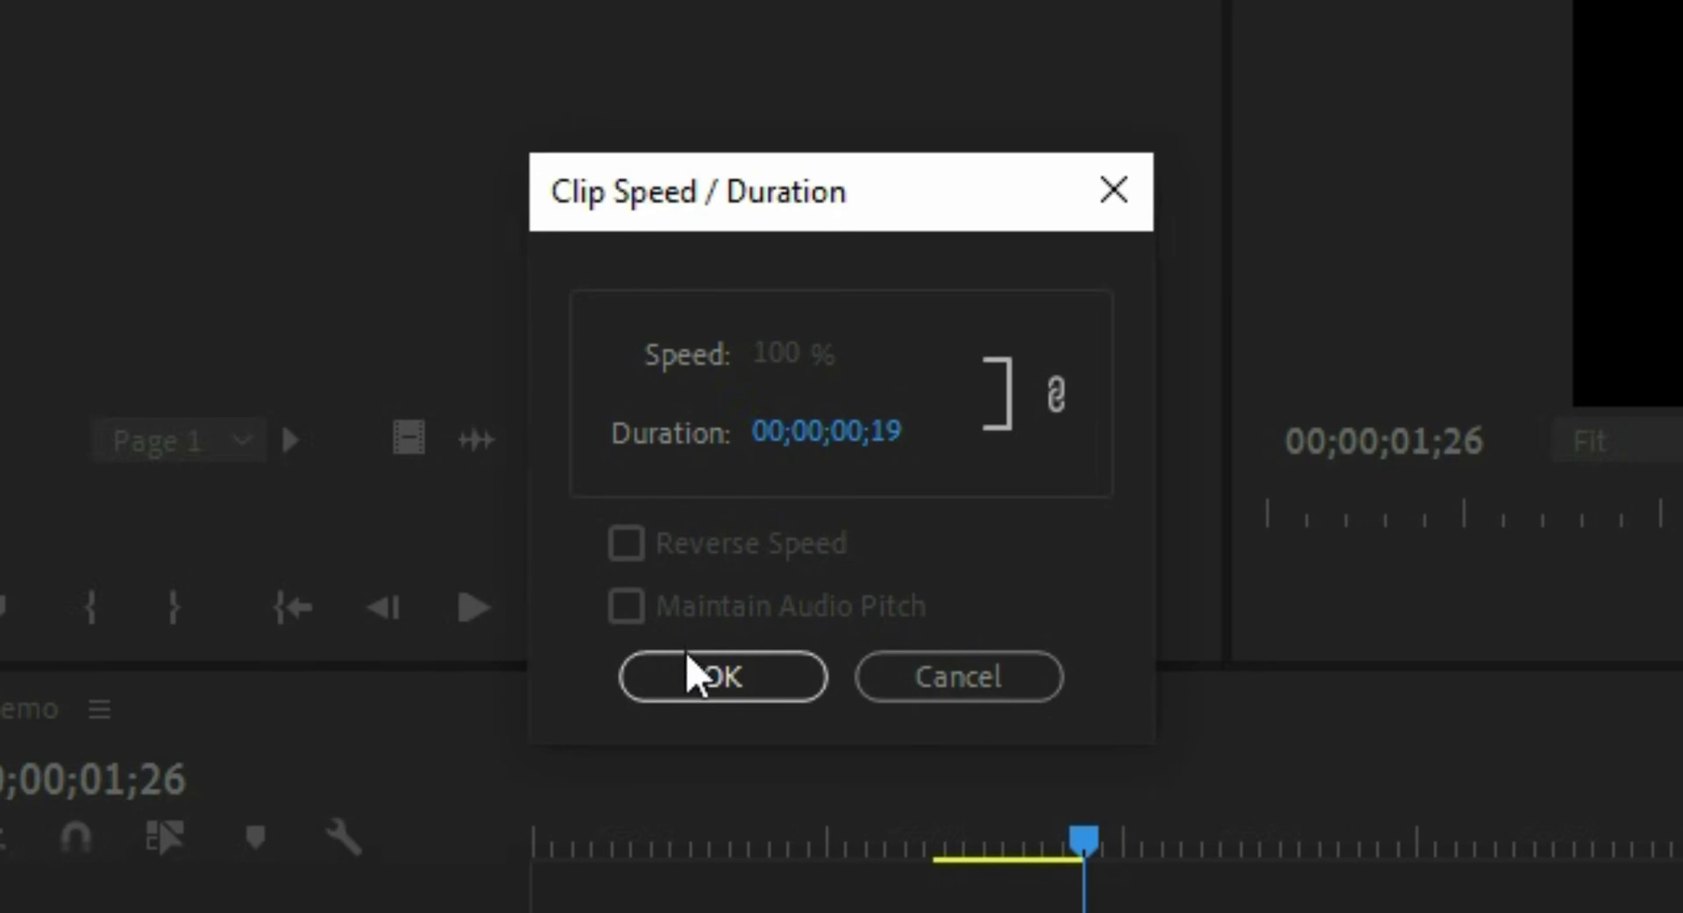
click(797, 525)
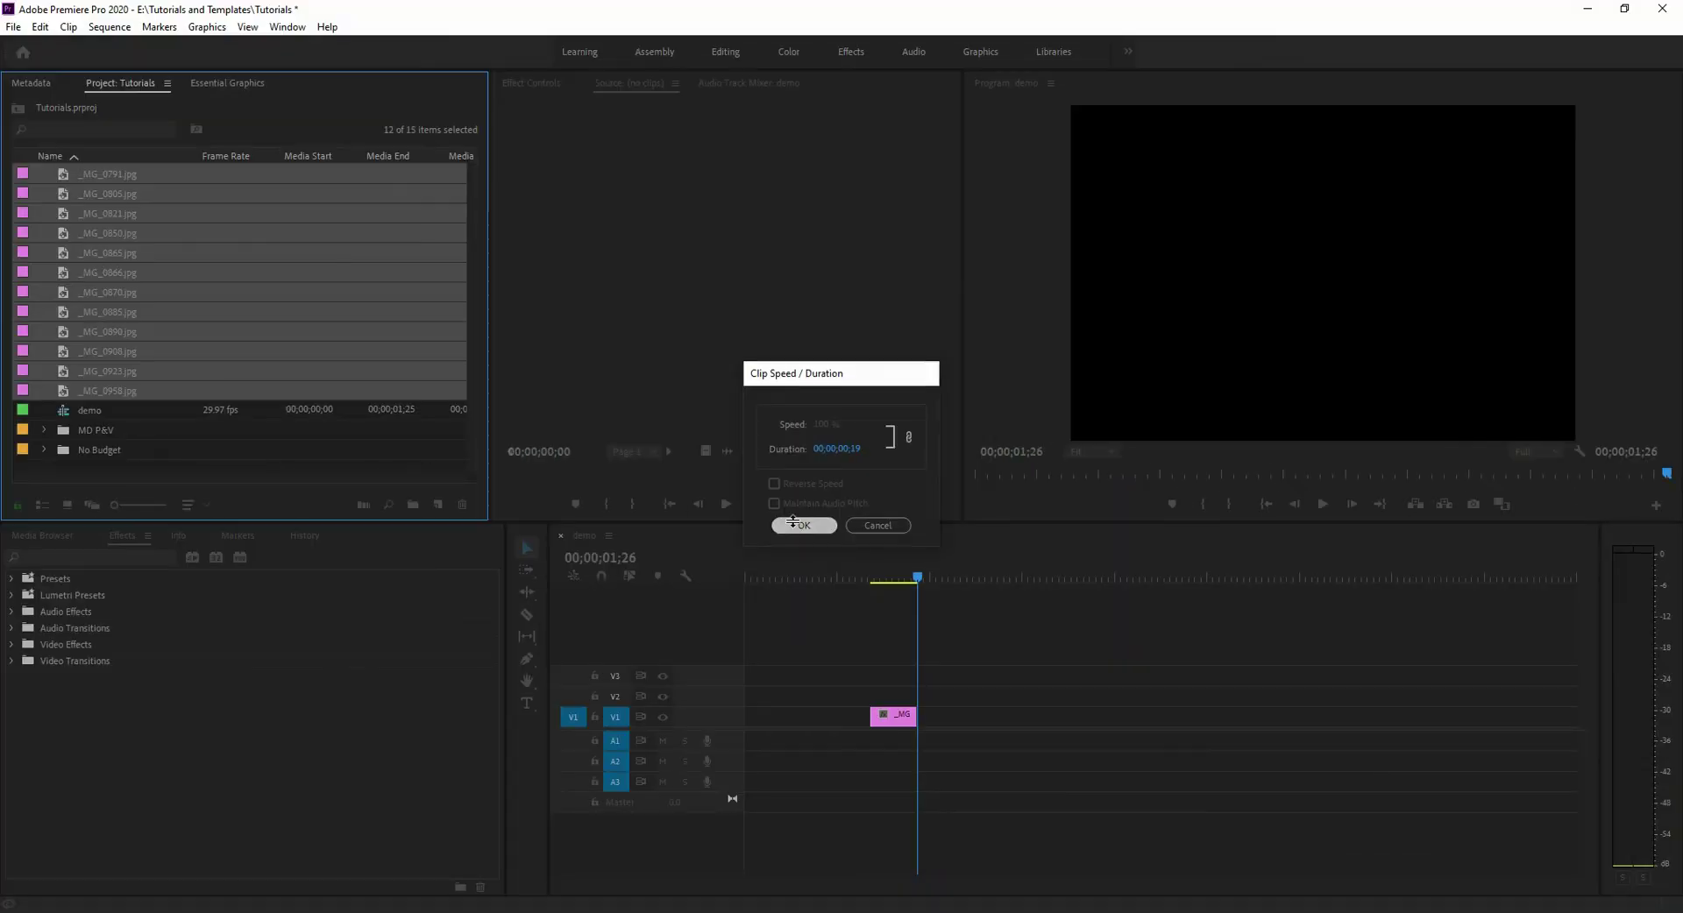
Step: Lay the twelve stills in order on V1, play them, and select a timeline clip
drag(107, 212, 1052, 715)
click(1320, 506)
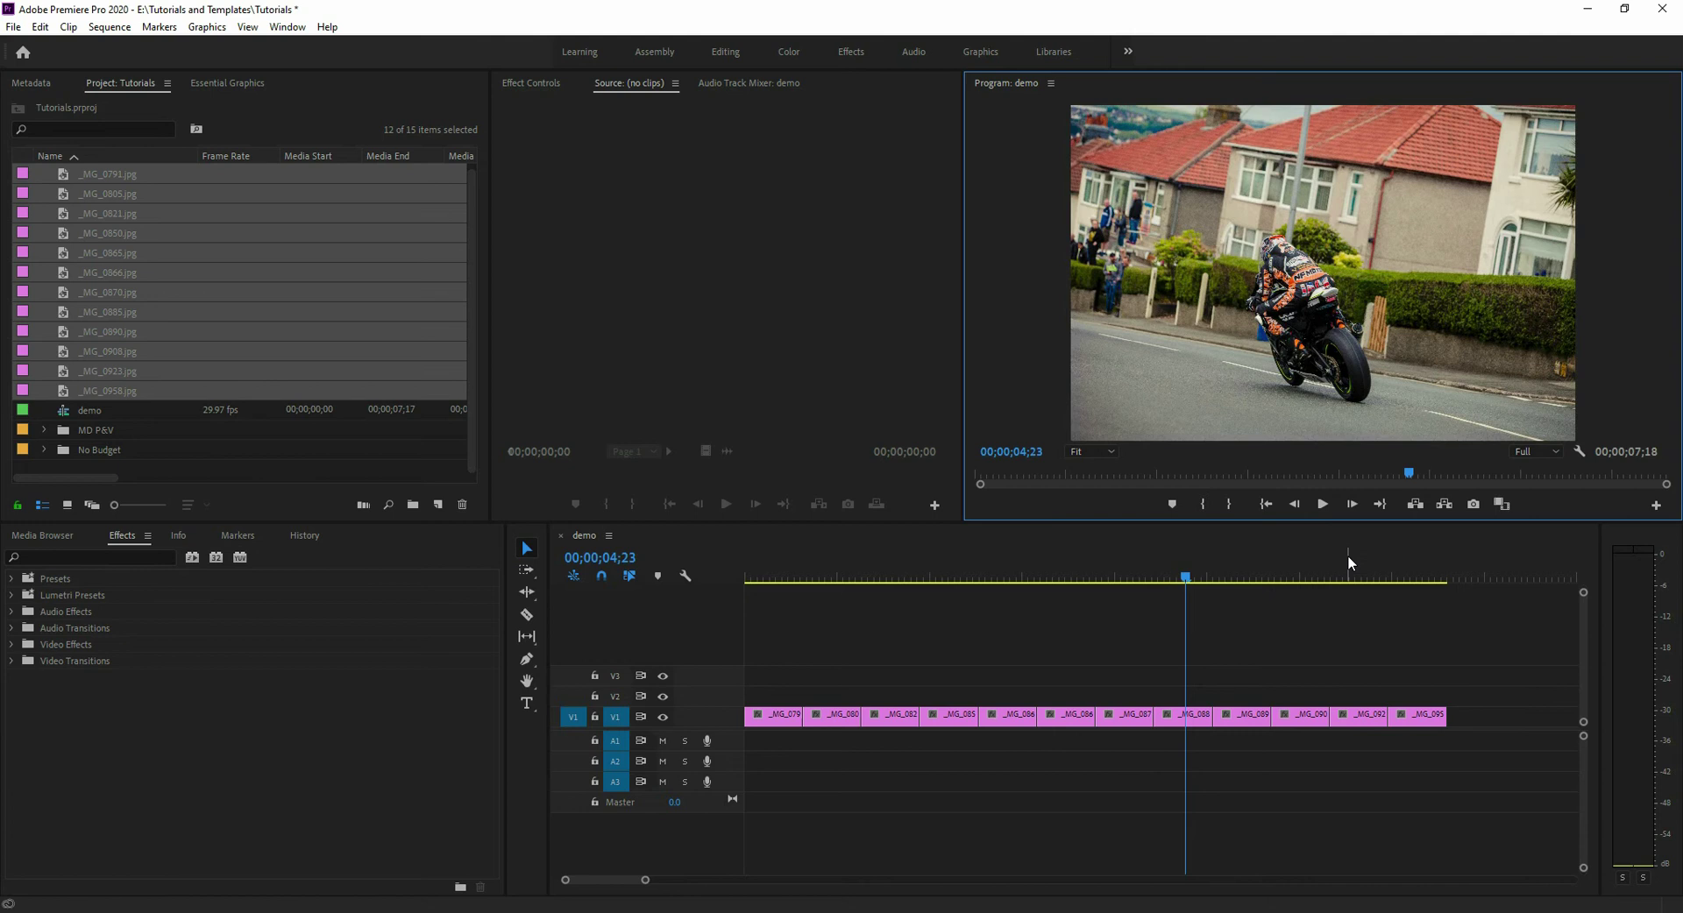
click(1349, 559)
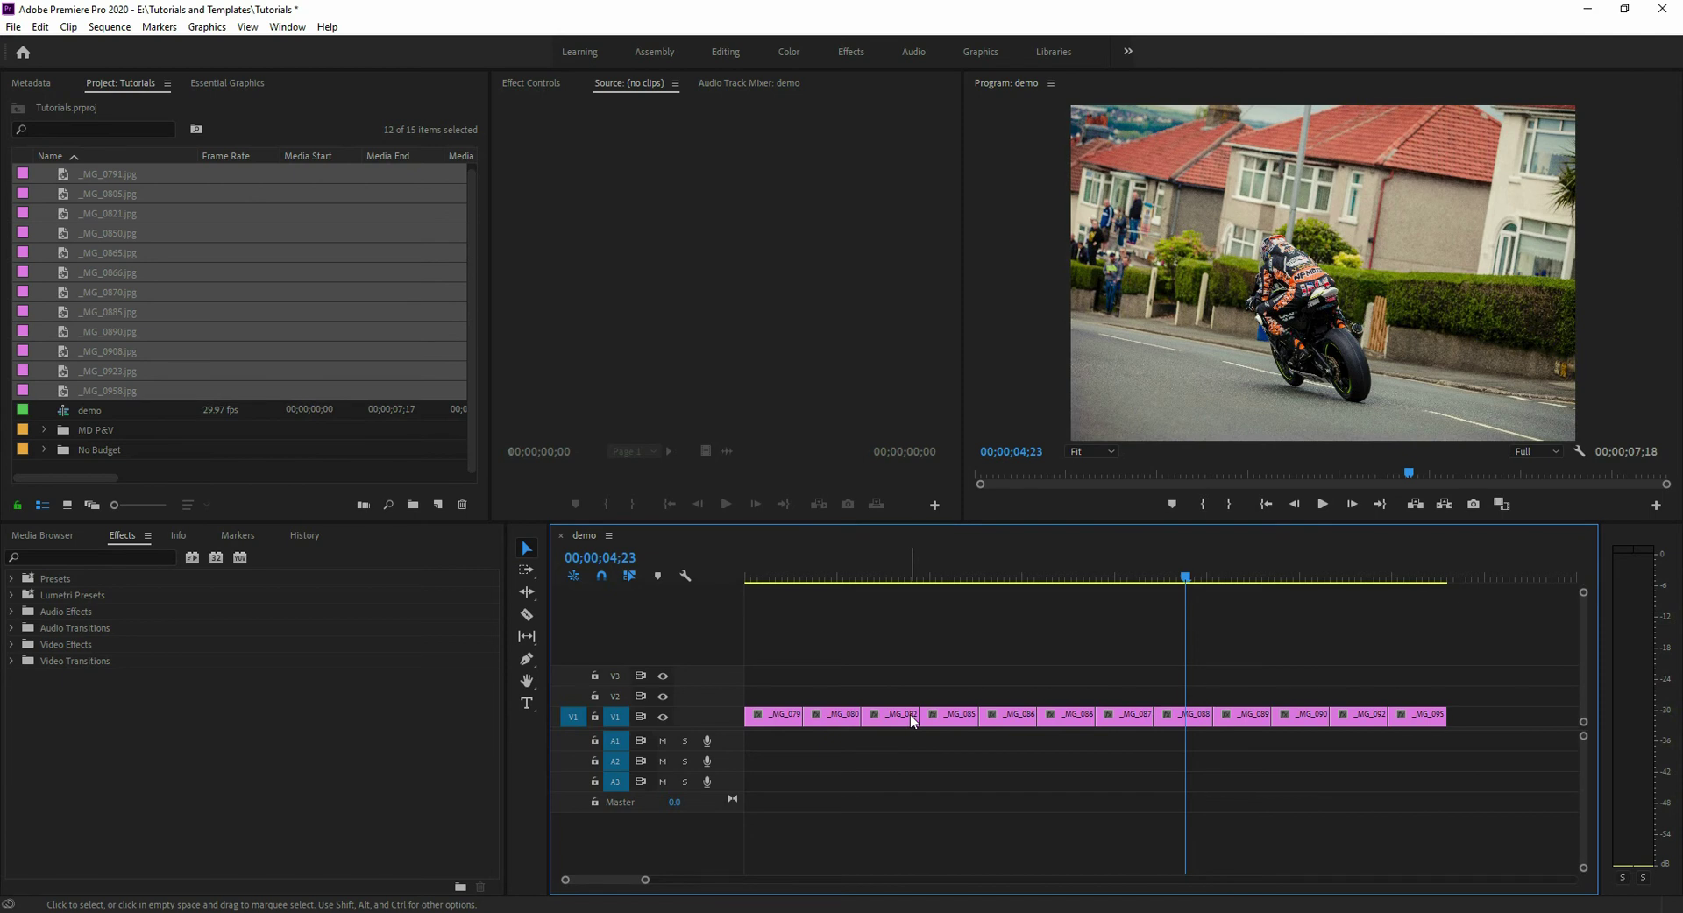
click(909, 714)
Step: Delete all timeline clips and set Still Image Default Duration to 0.20 seconds in Timeline preferences
key(ctrl+a)
key(Delete)
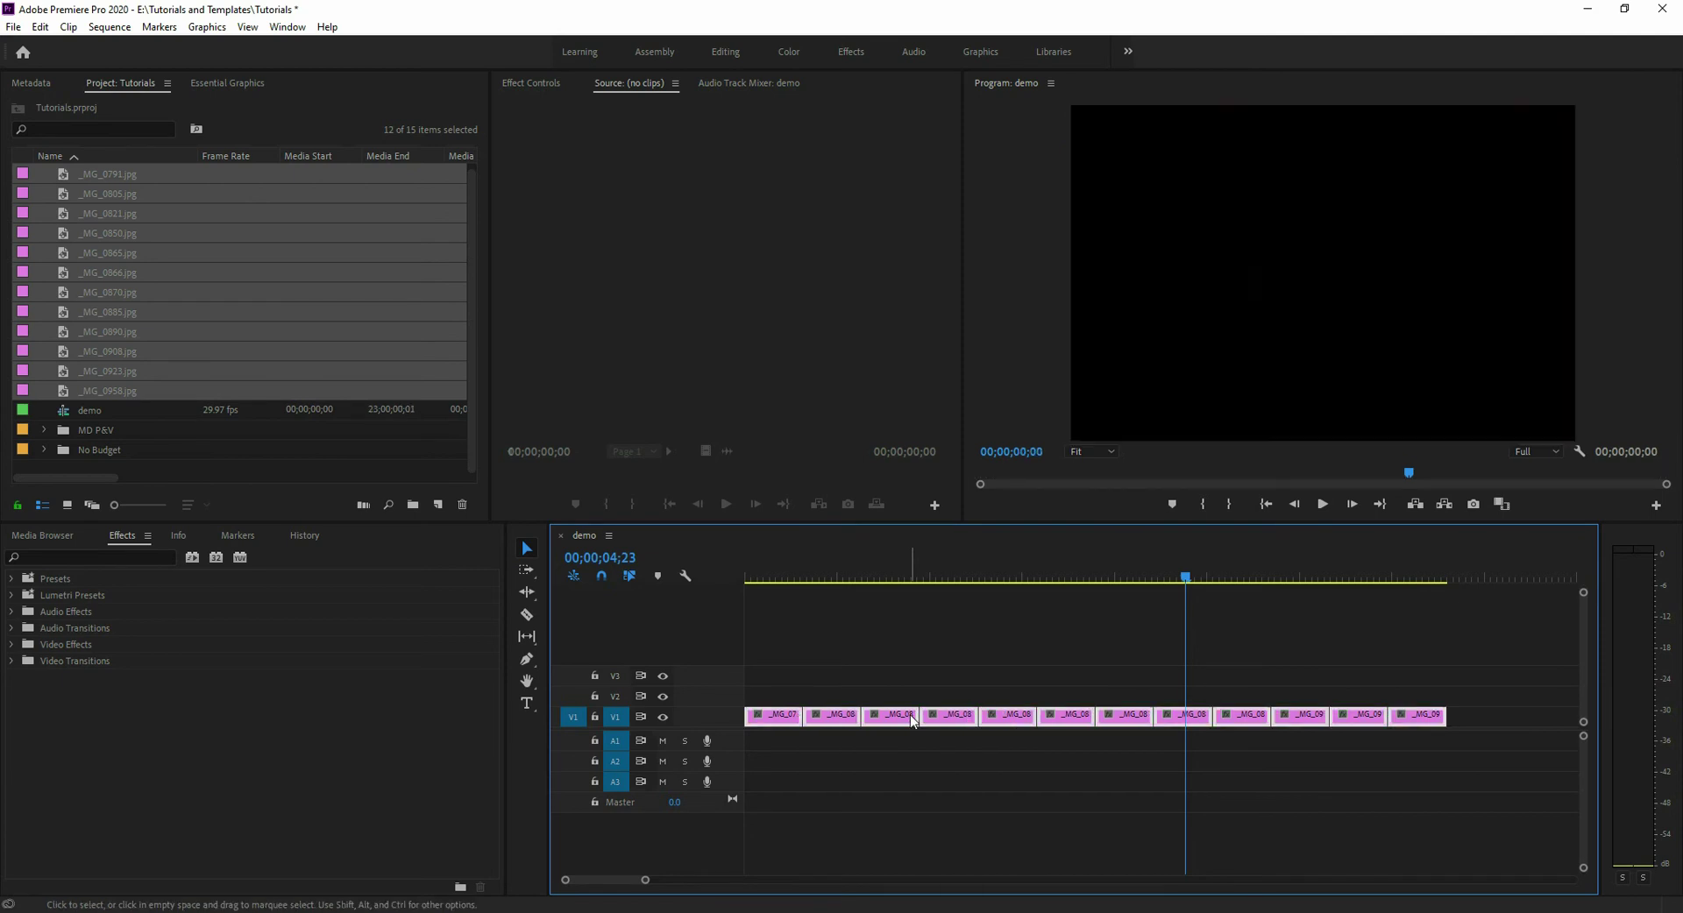
click(40, 28)
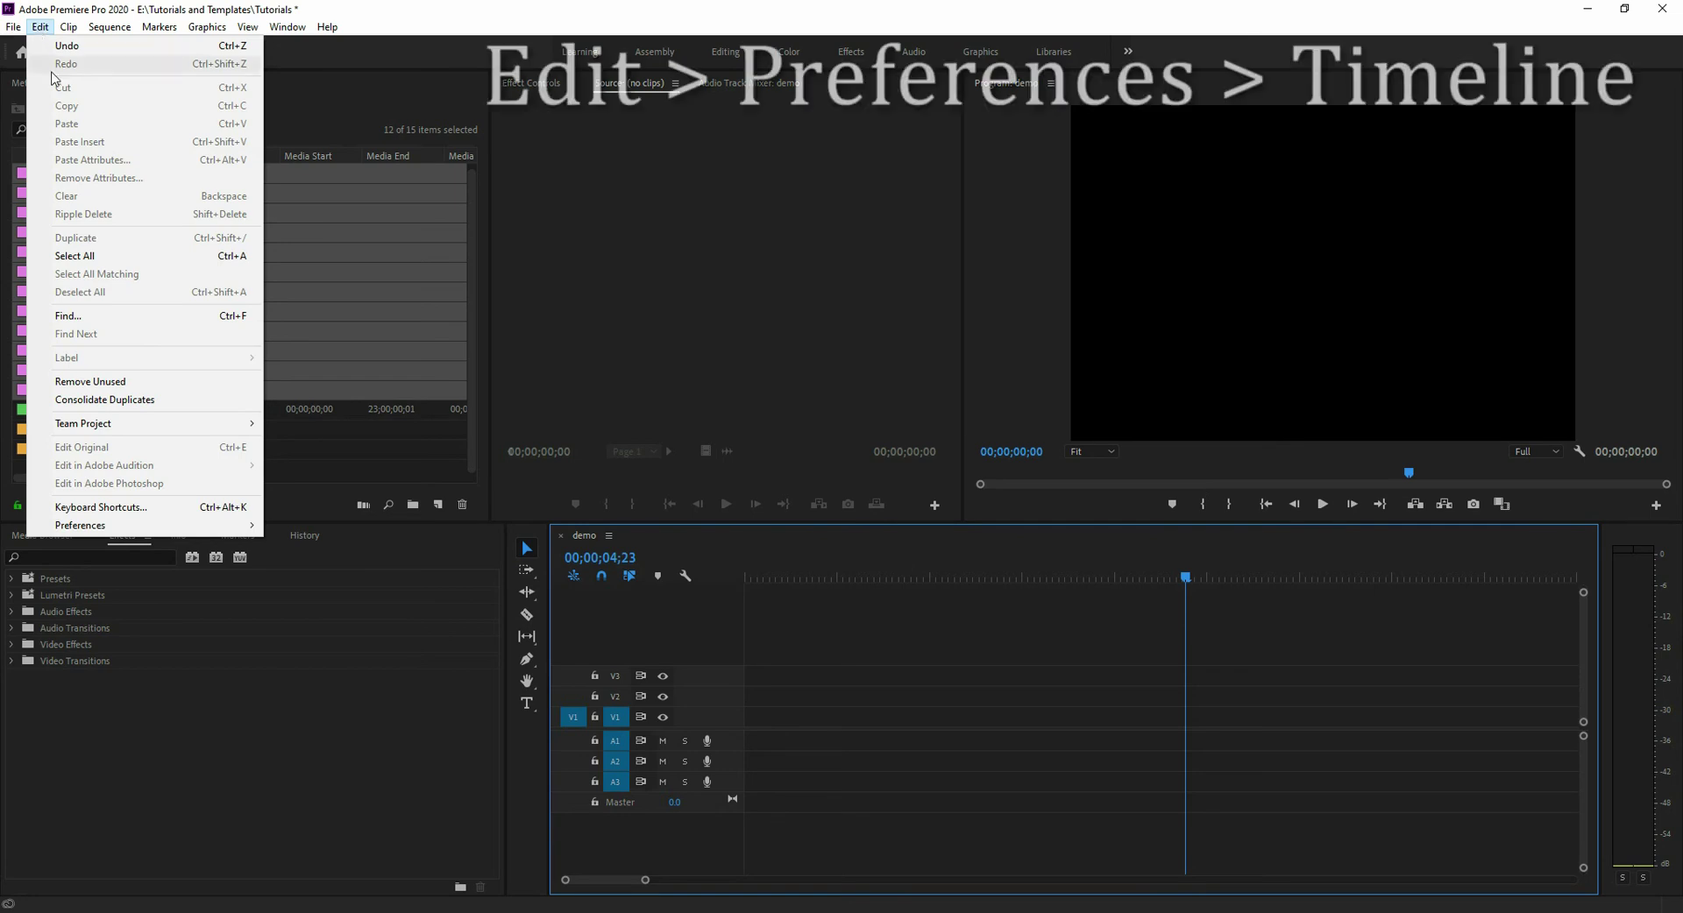
mouse_move(120, 538)
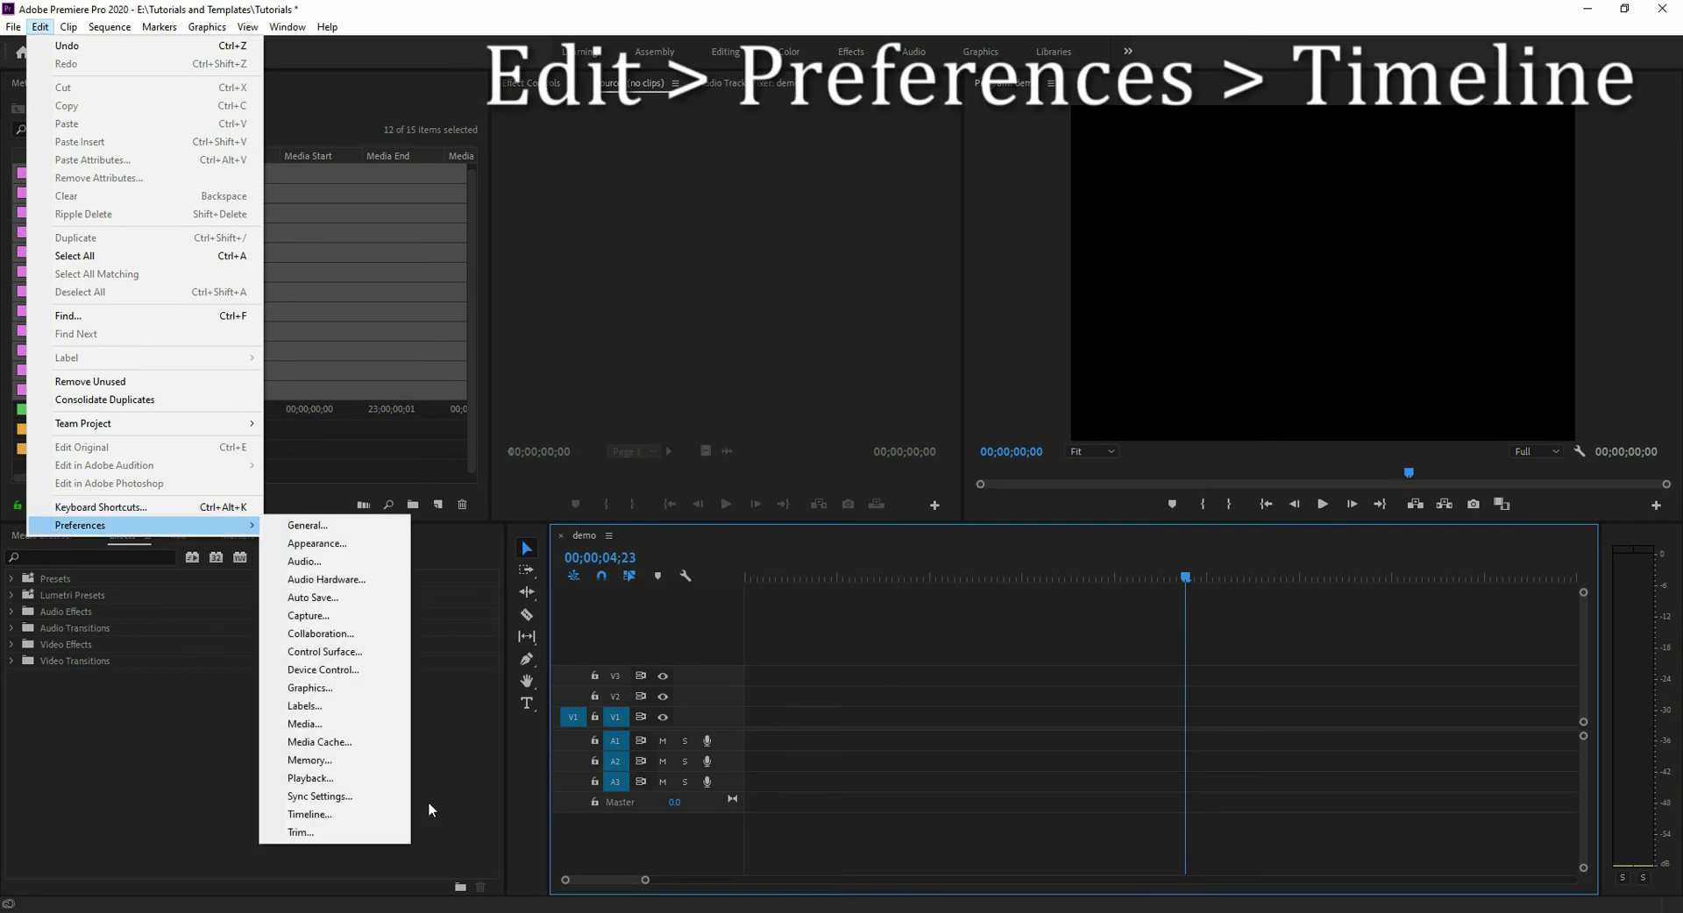
click(308, 814)
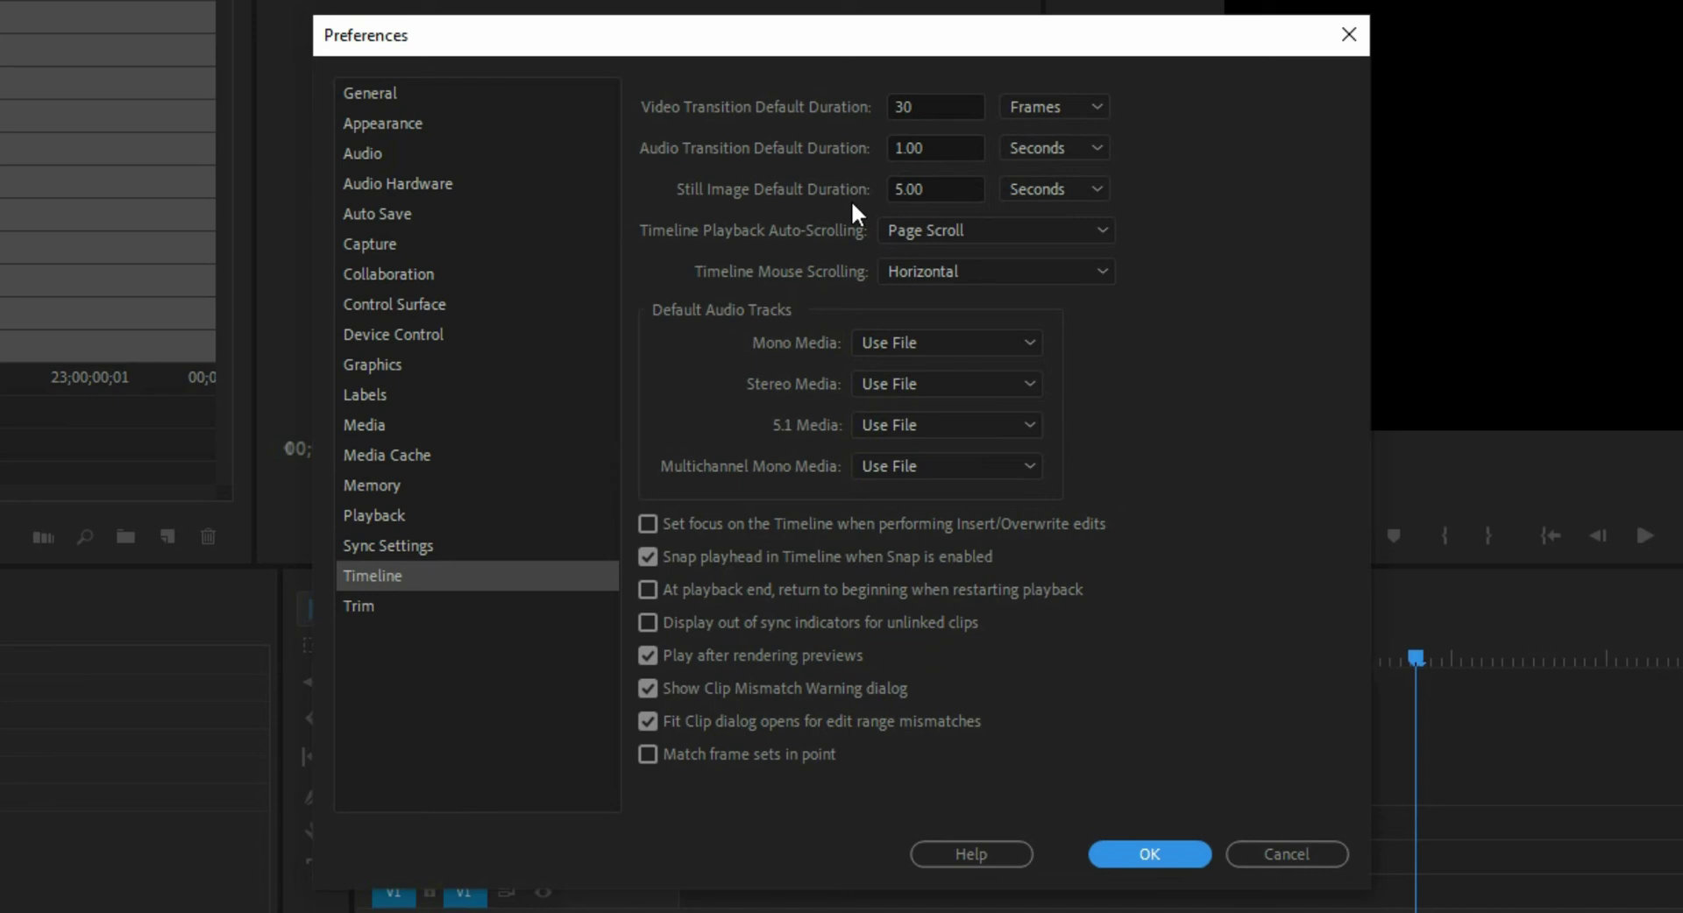
double_click(898, 192)
text(5)
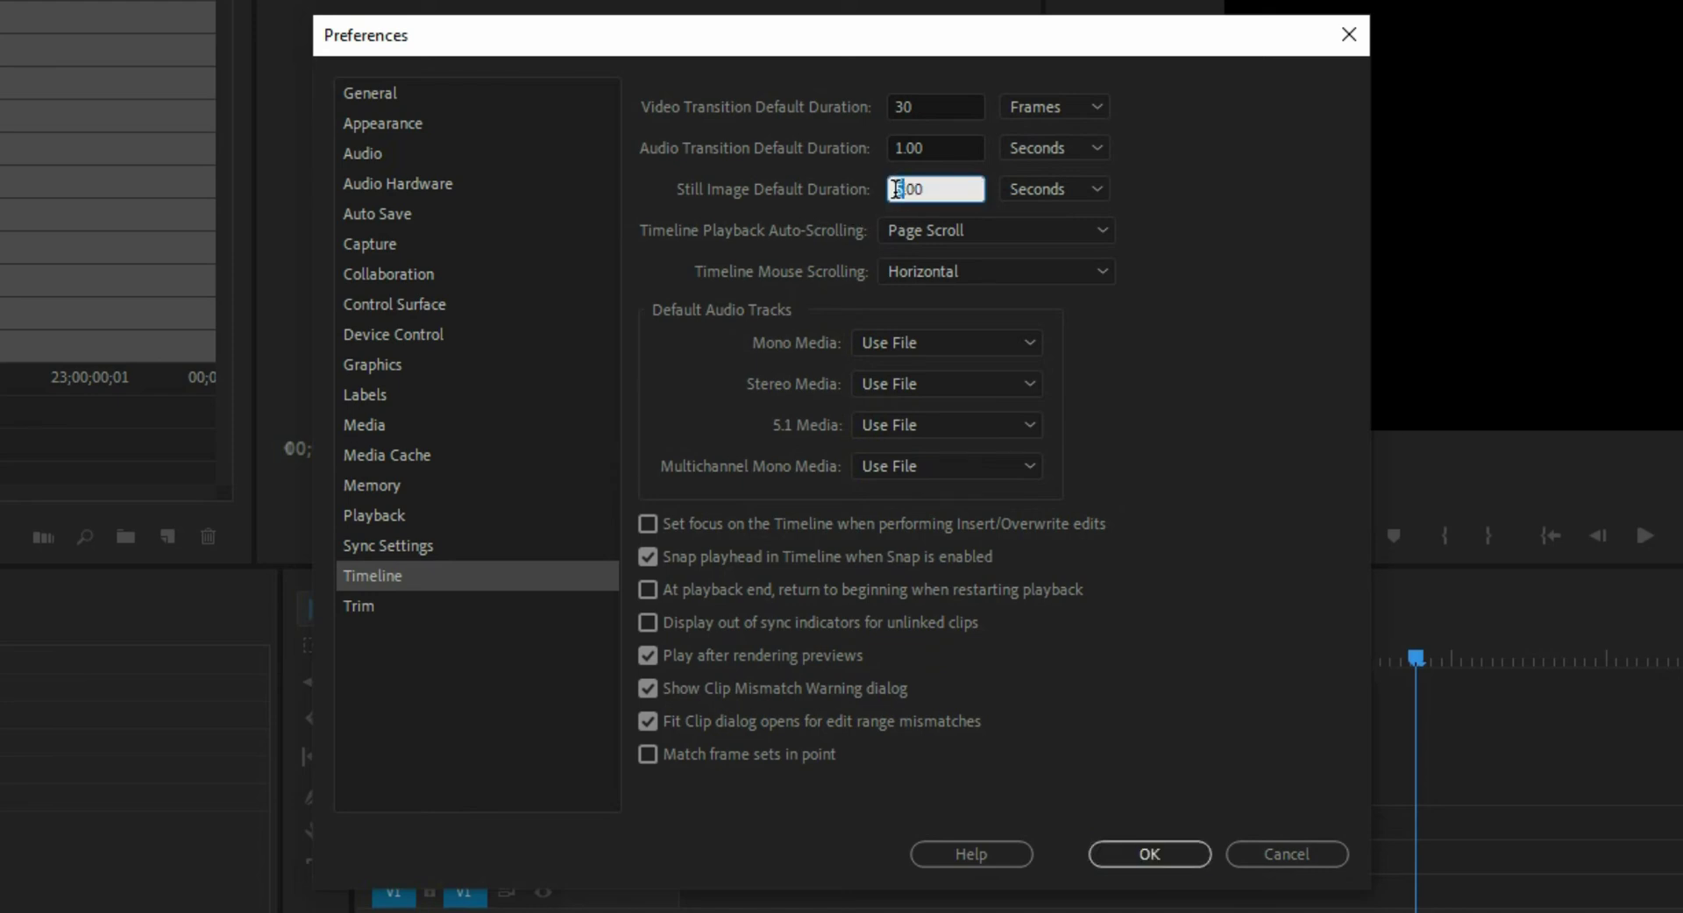
drag(893, 189, 912, 187)
text(0)
text(70)
text(20)
click(1139, 846)
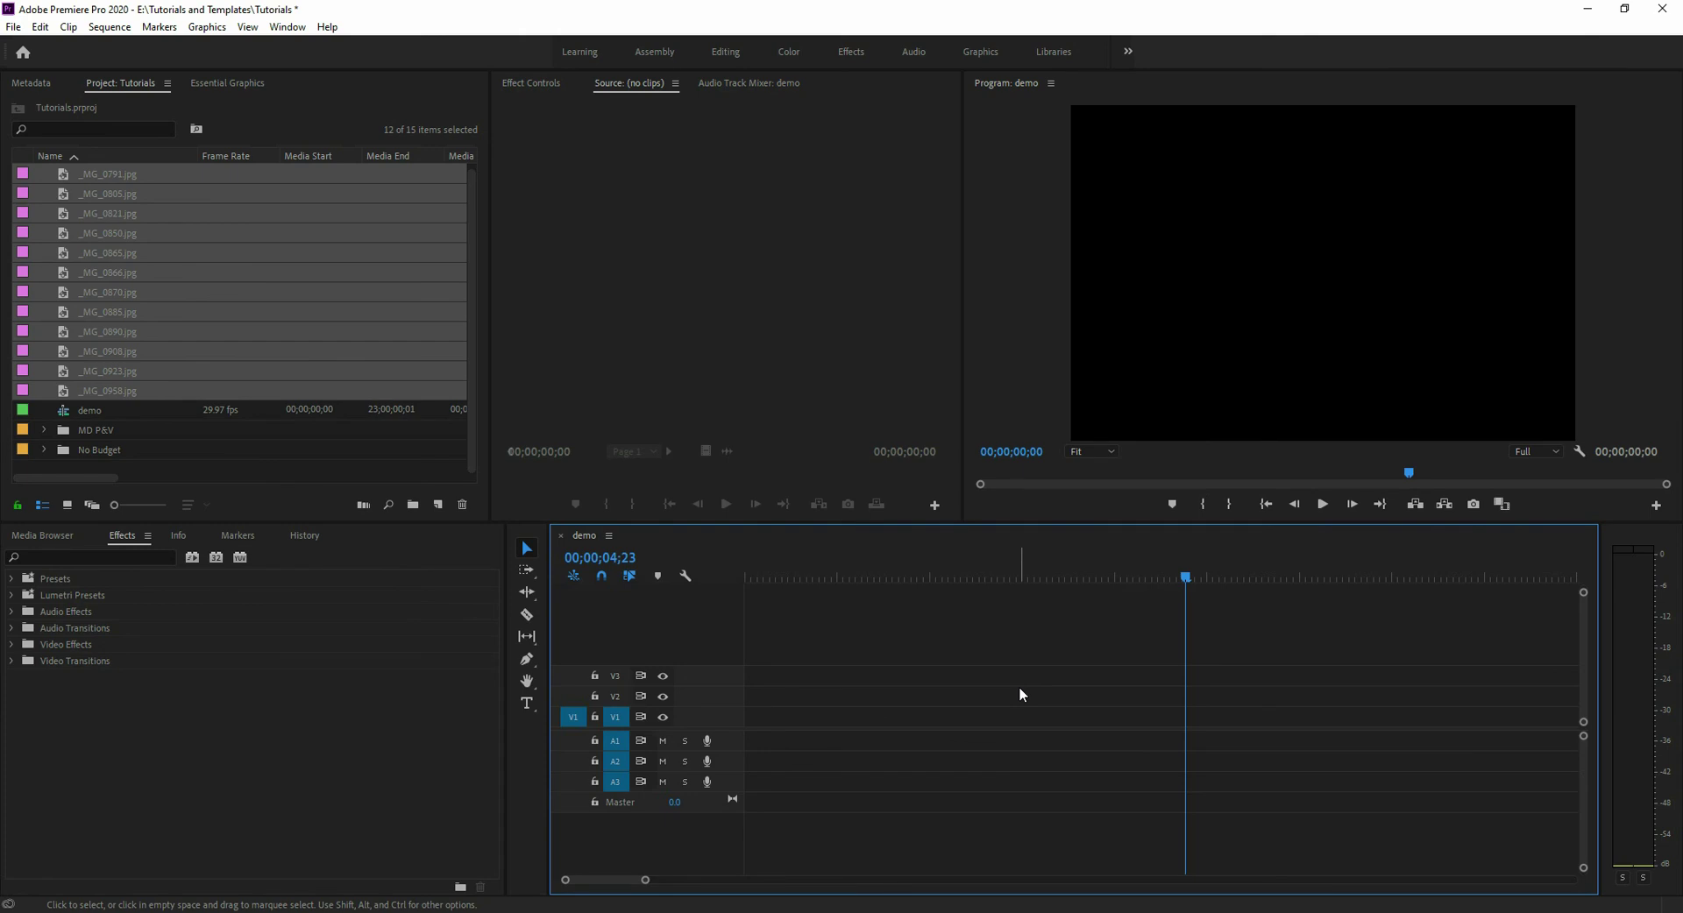
Step: Add _MG_0885.jpg to V1 at the new default duration and play it from its start
click(355, 295)
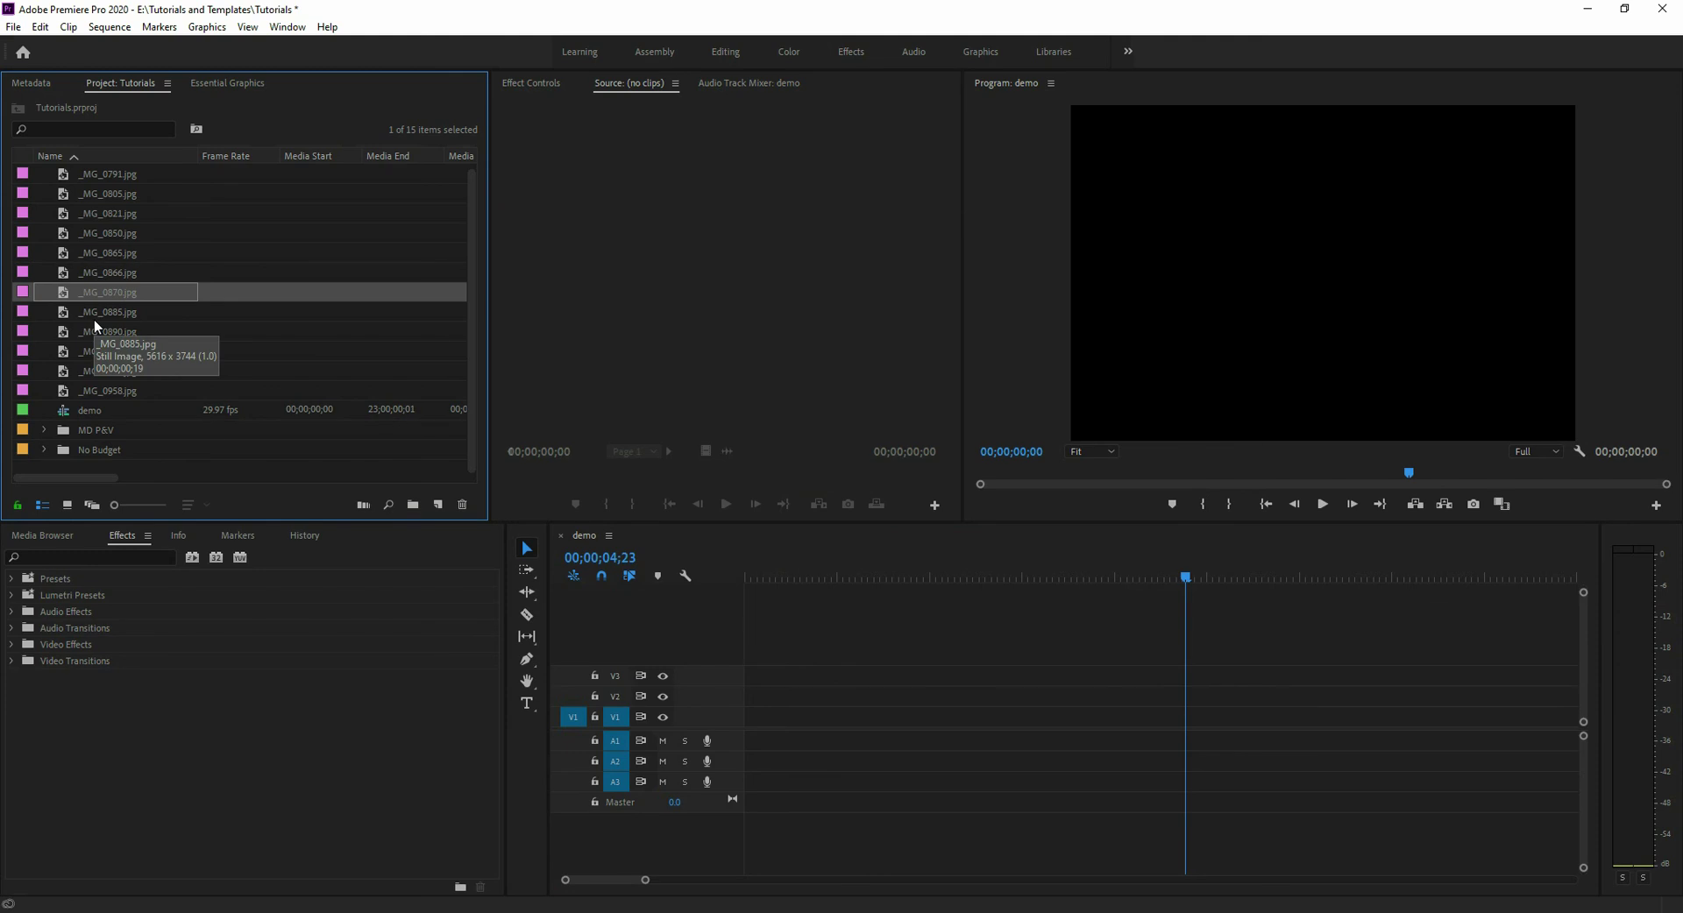
drag(93, 319, 880, 724)
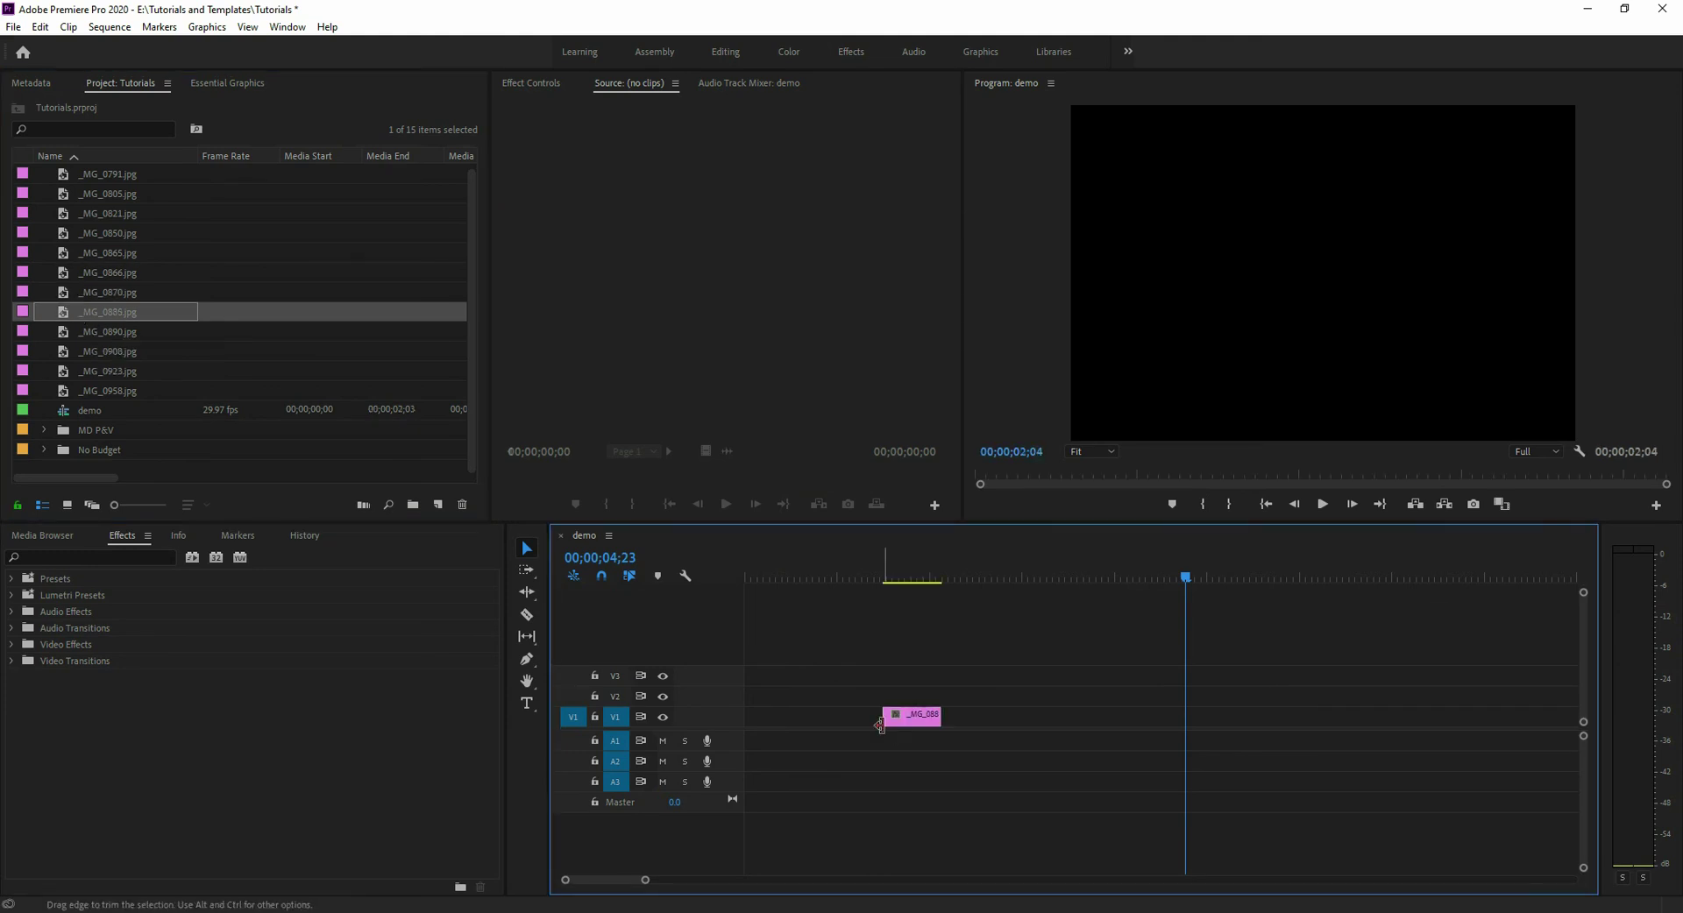
click(885, 577)
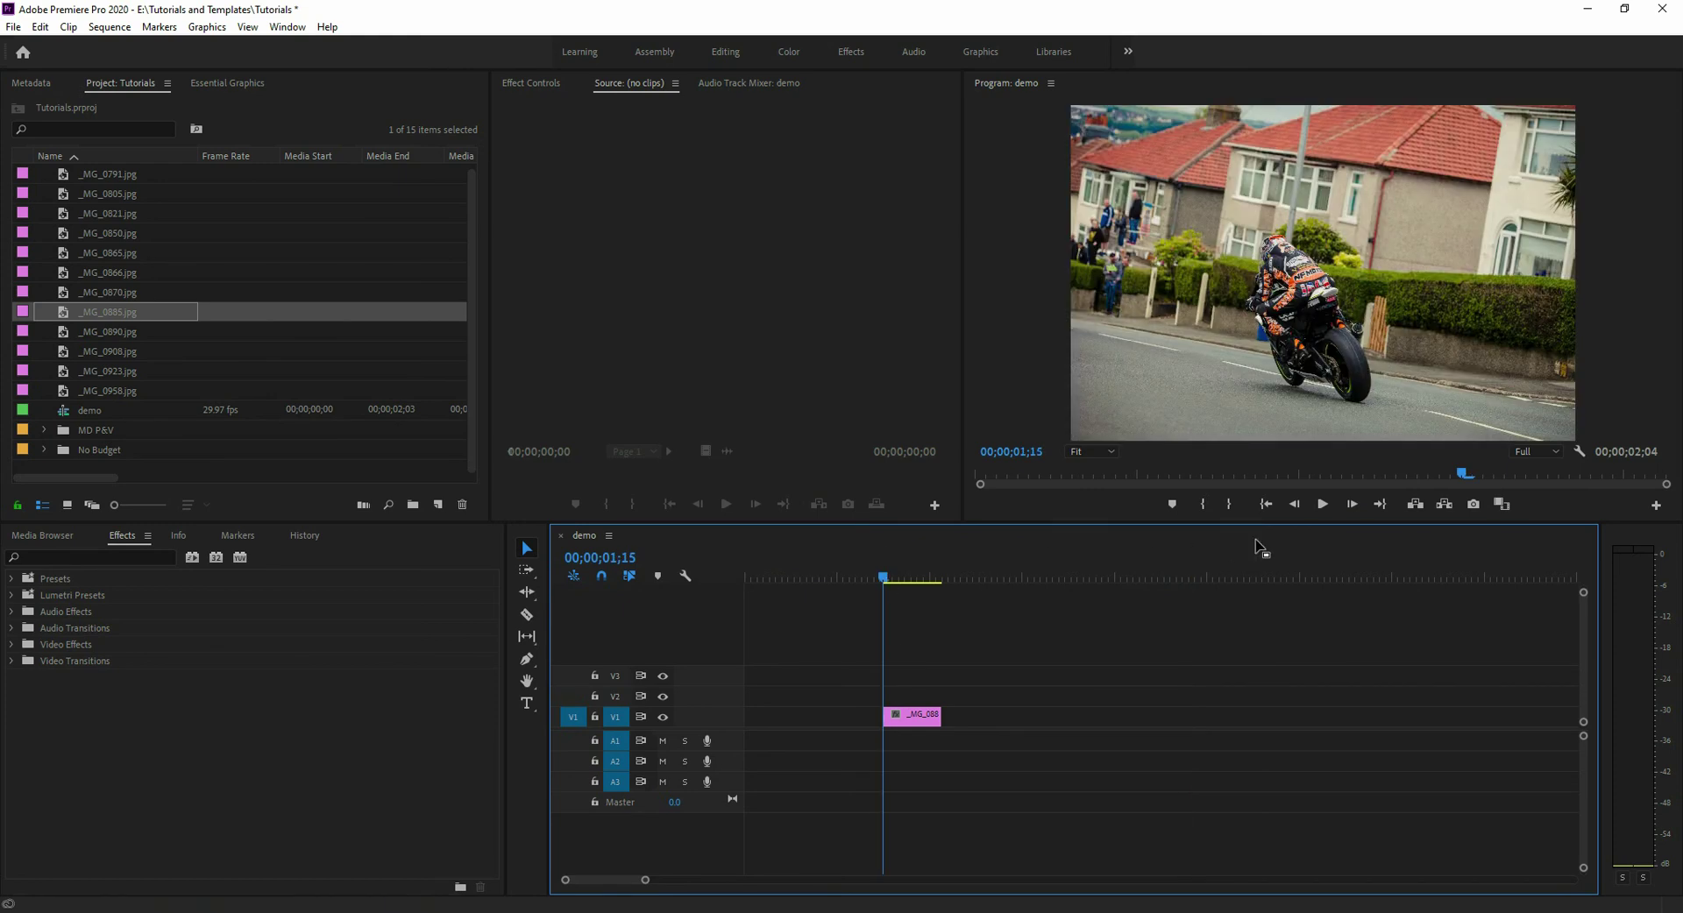
click(1321, 505)
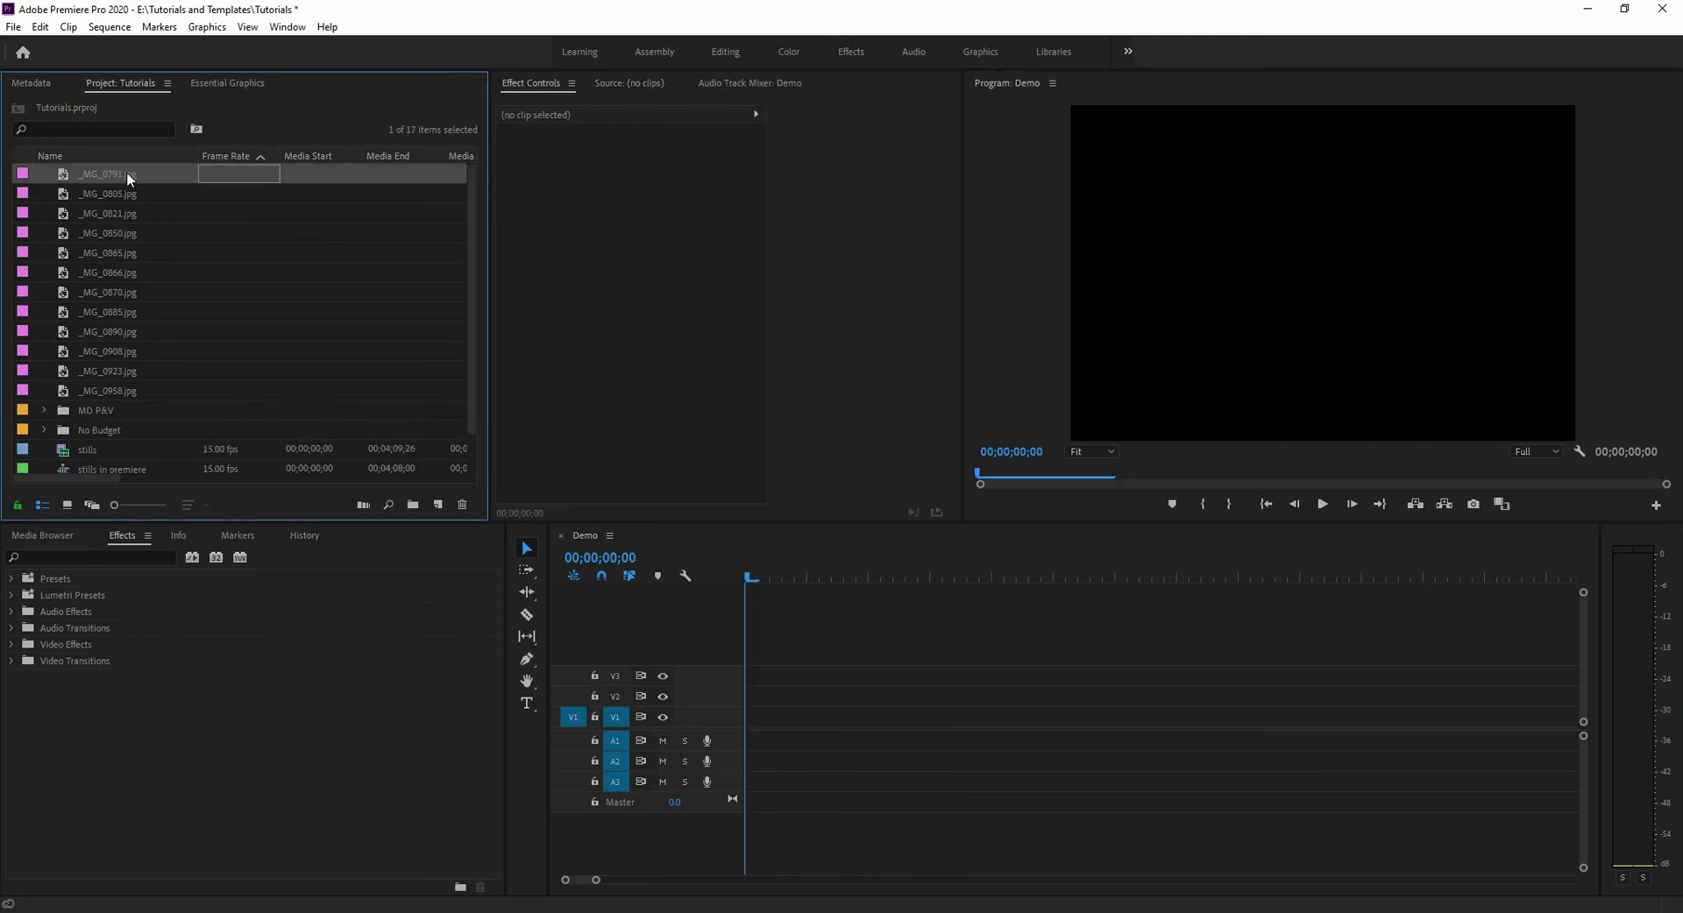
Step: Give the first four stills a 00;00;09;24 duration, lay them on V1, and zoom out
shift+click(112, 233)
right_click(112, 233)
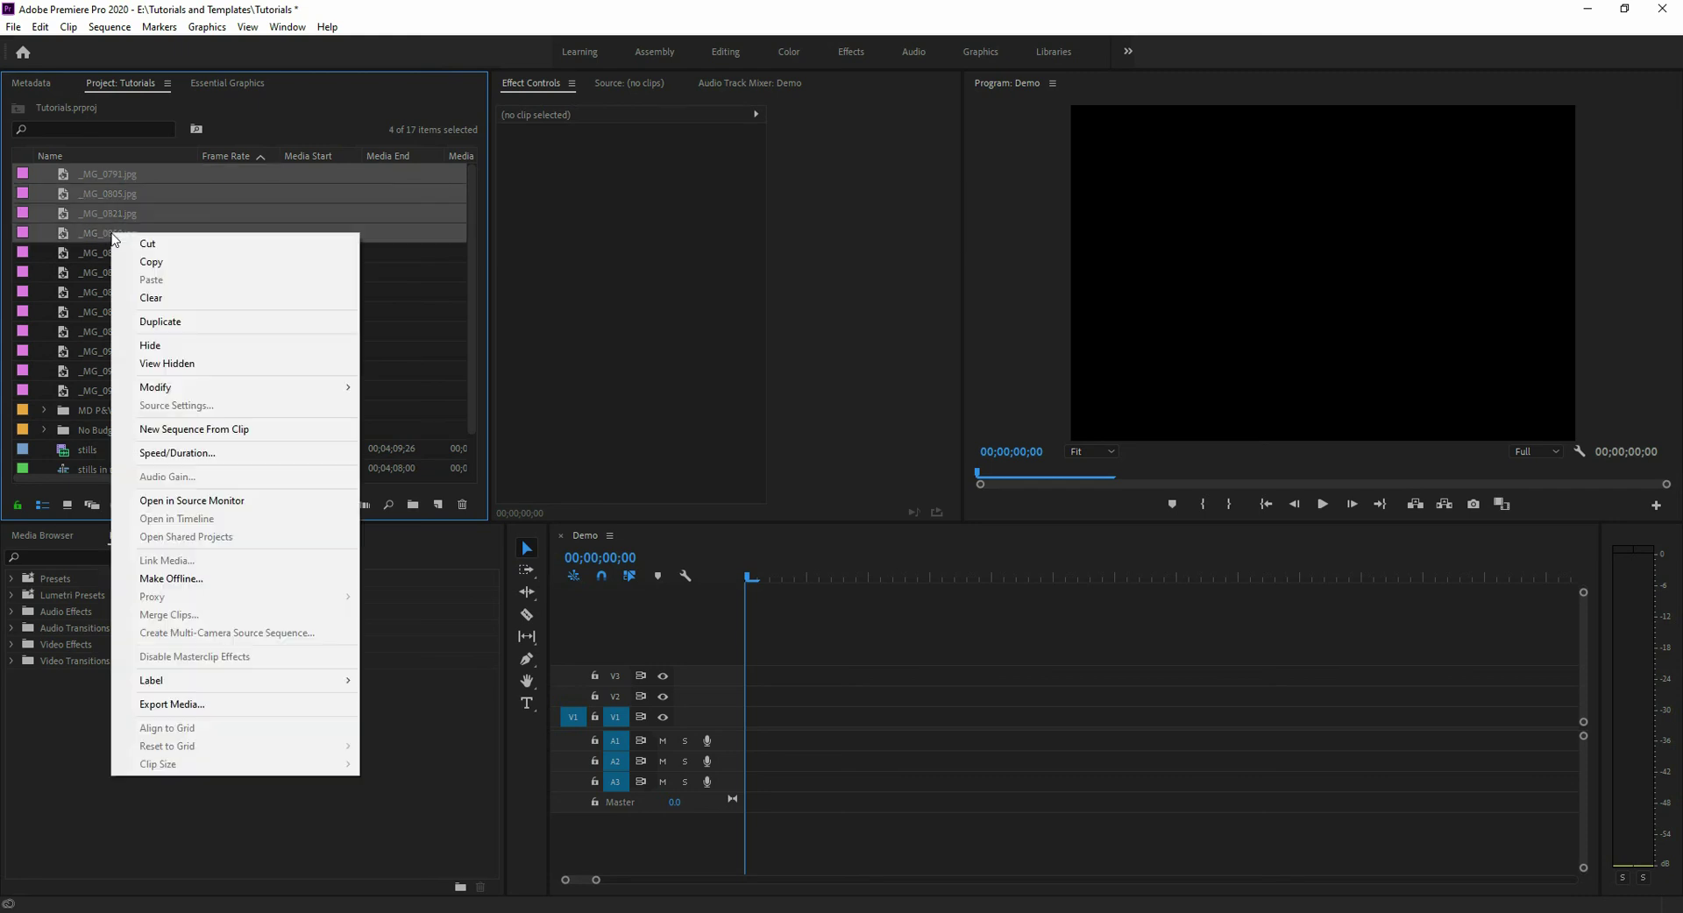
click(182, 452)
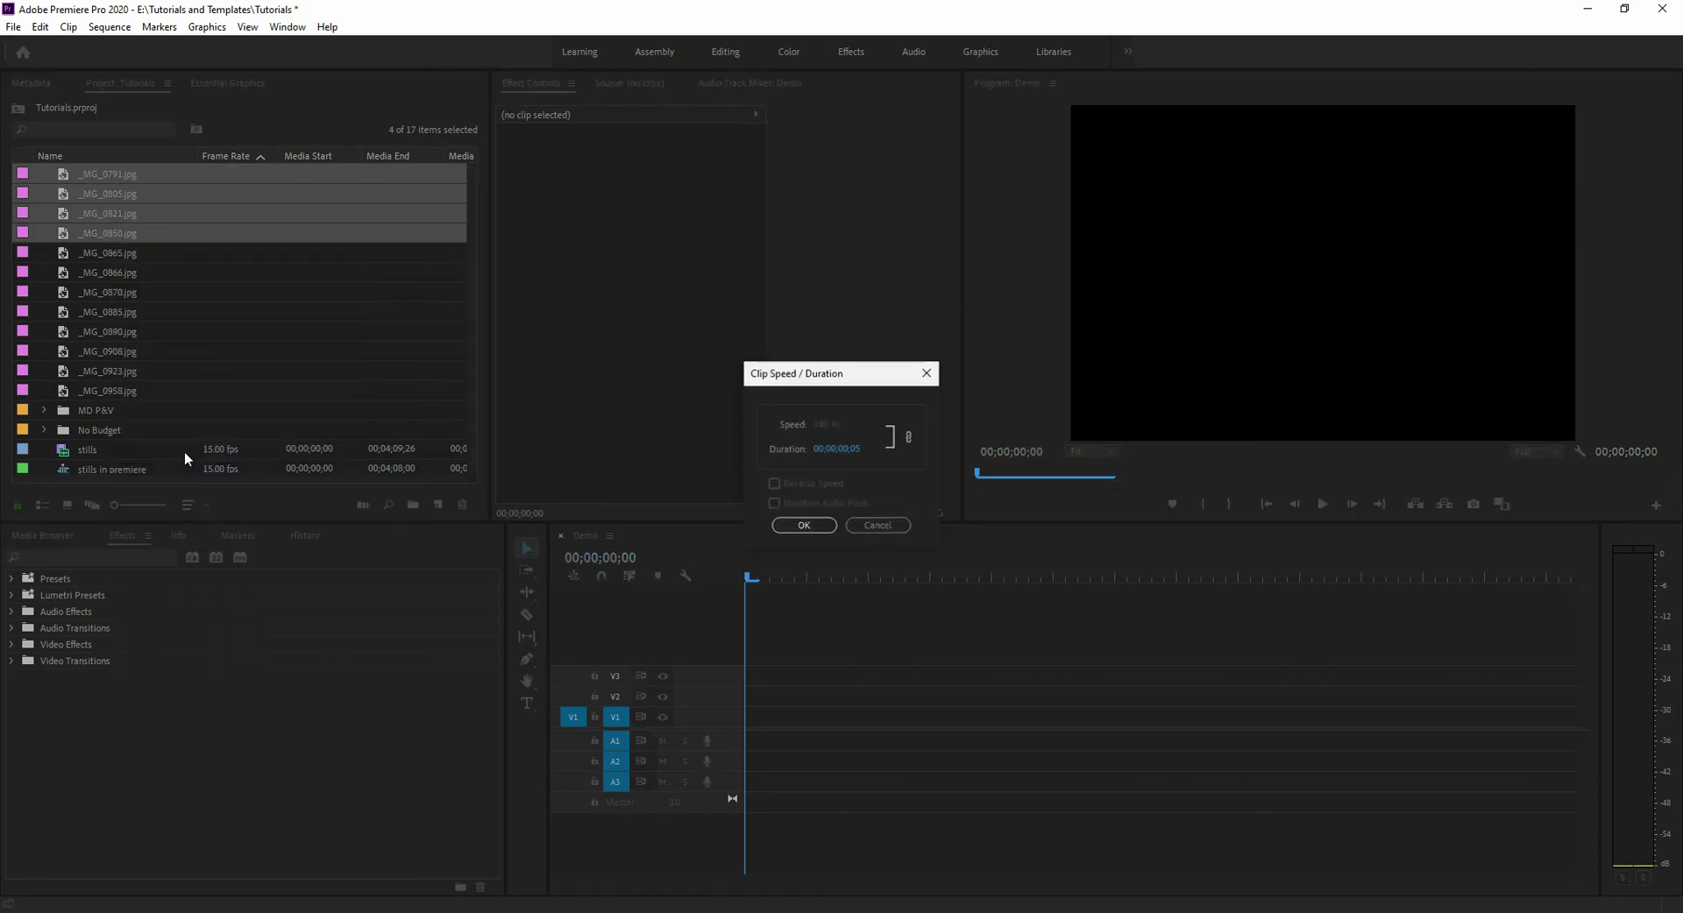
drag(852, 454, 1073, 450)
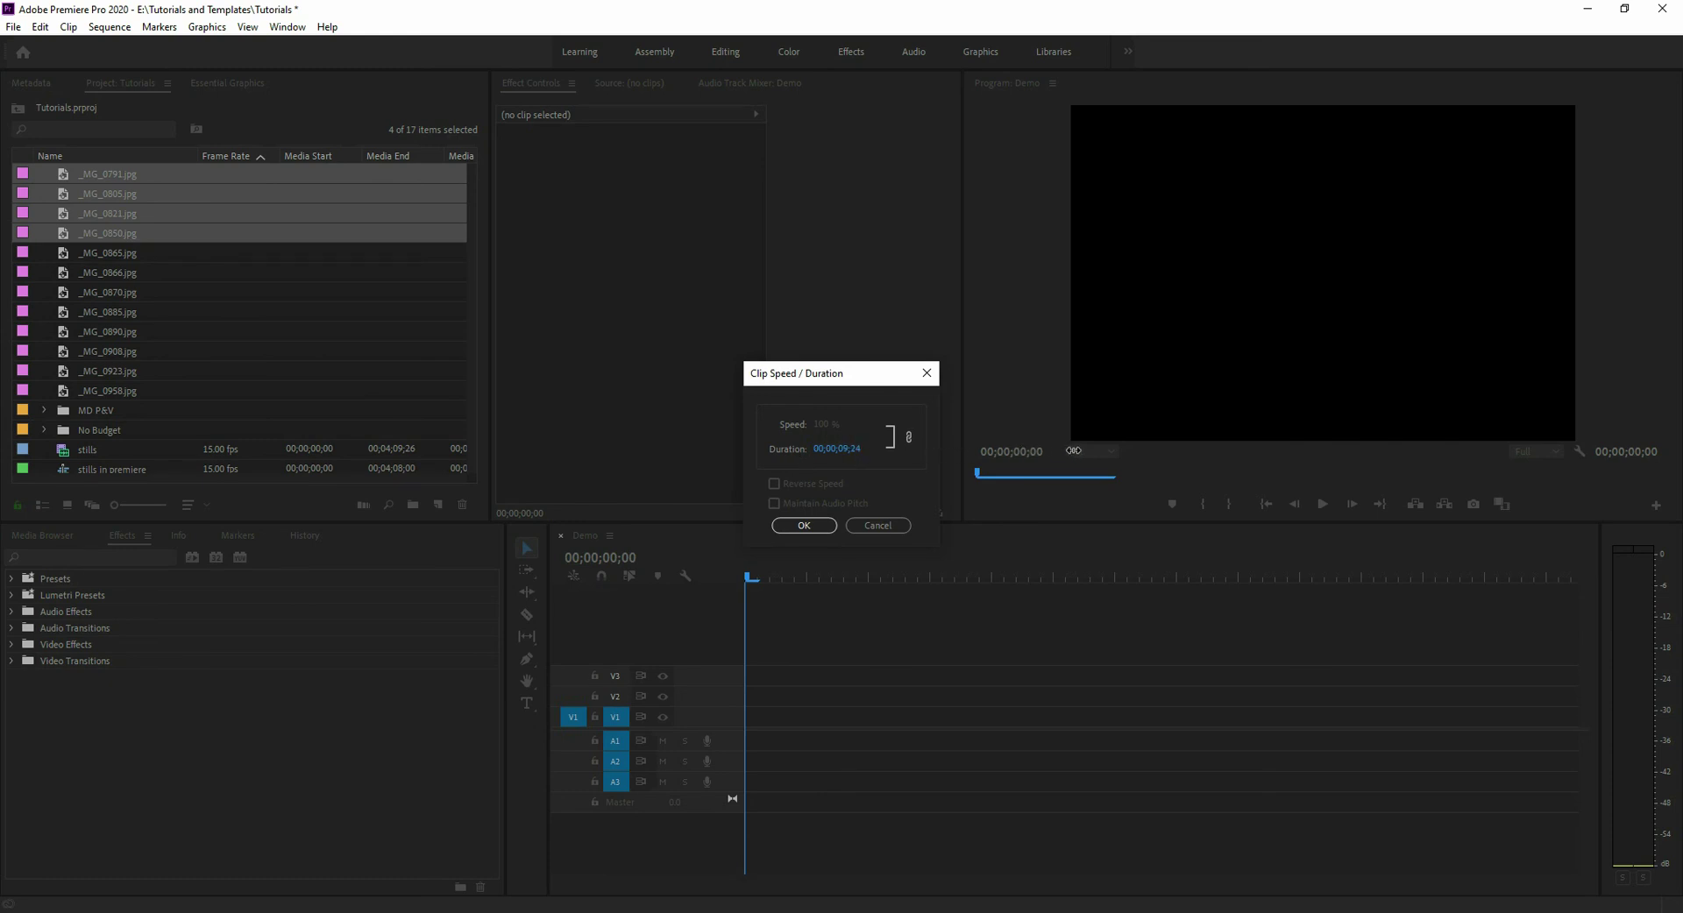
click(823, 524)
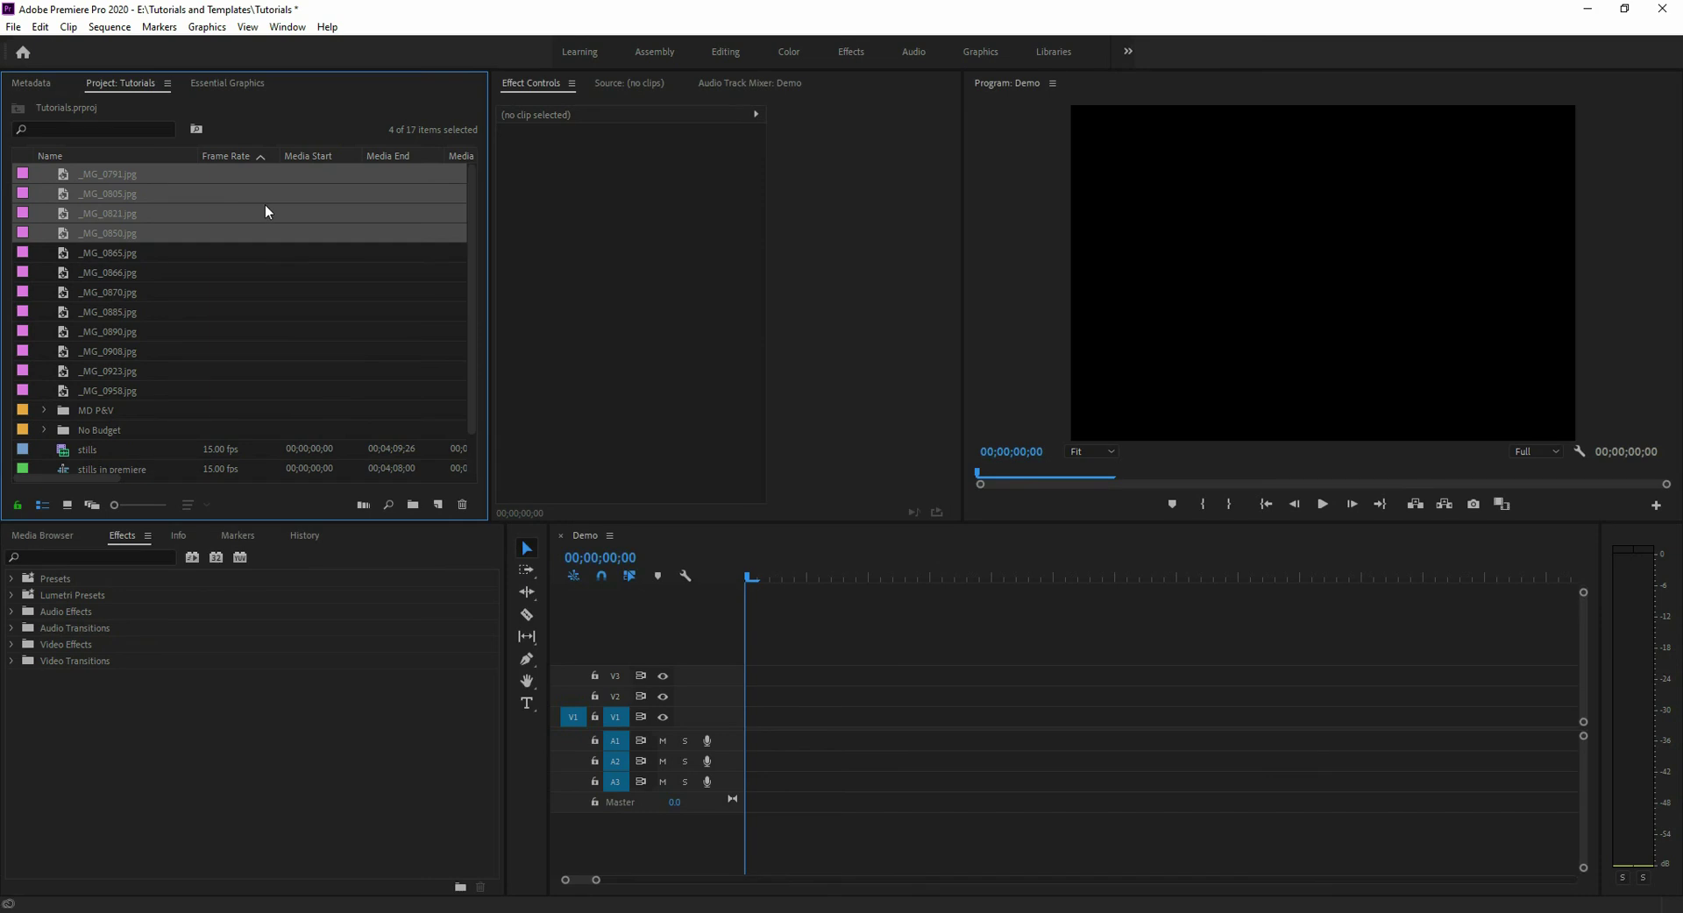
drag(881, 745, 825, 735)
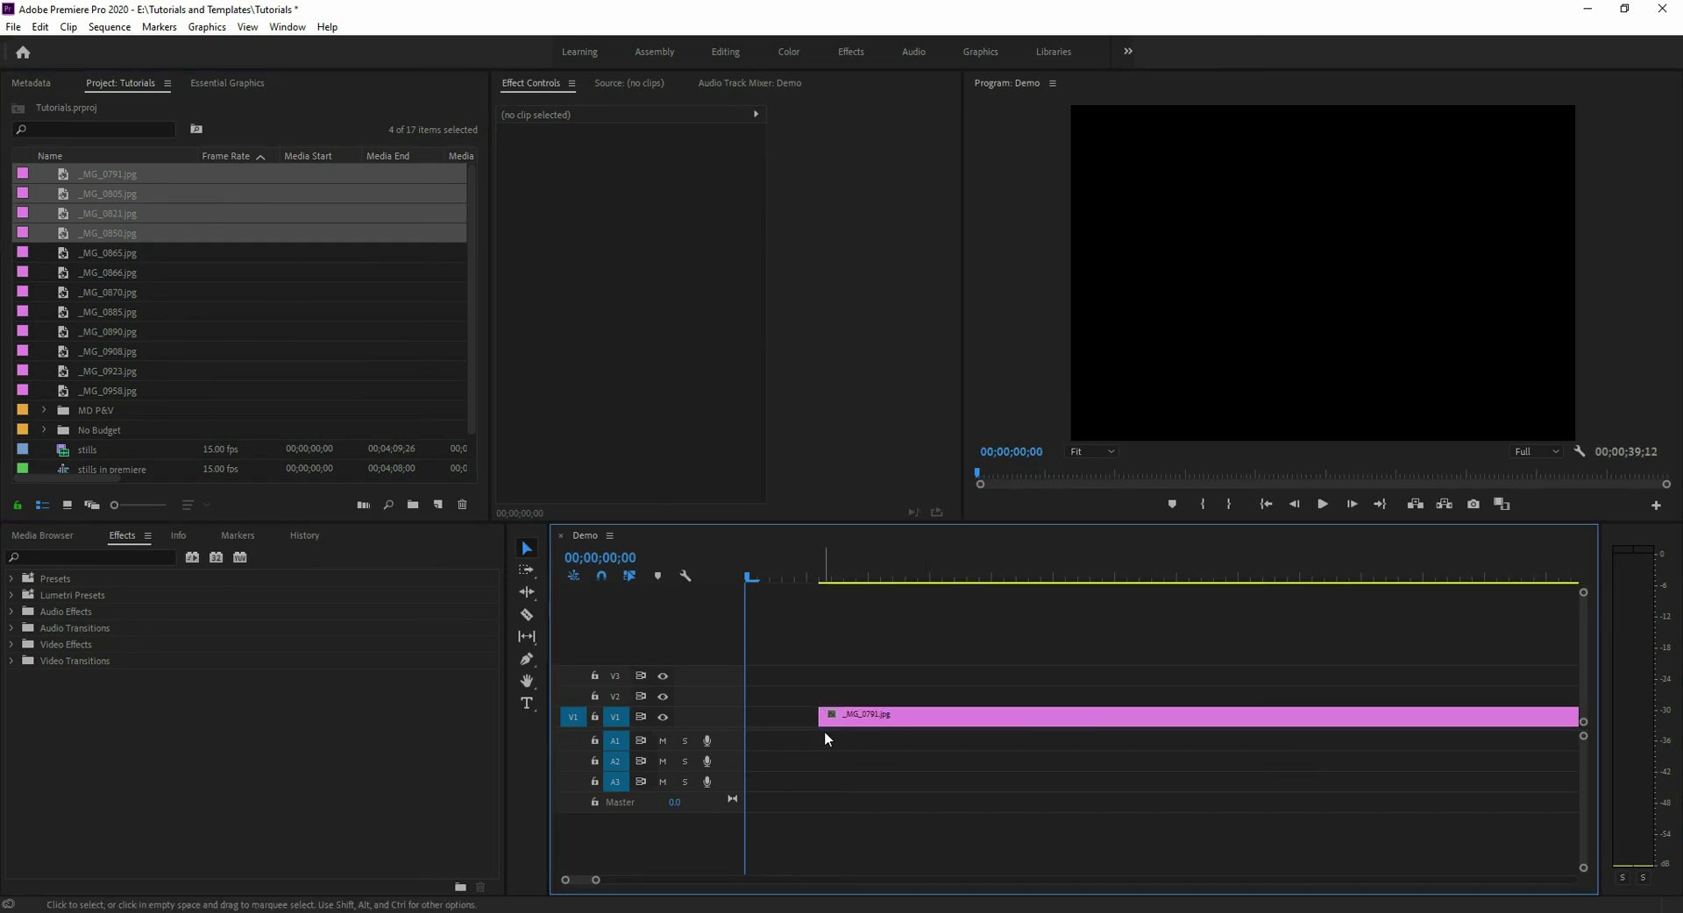
key(minus)
key(minus)
key(minus)
key(minus)
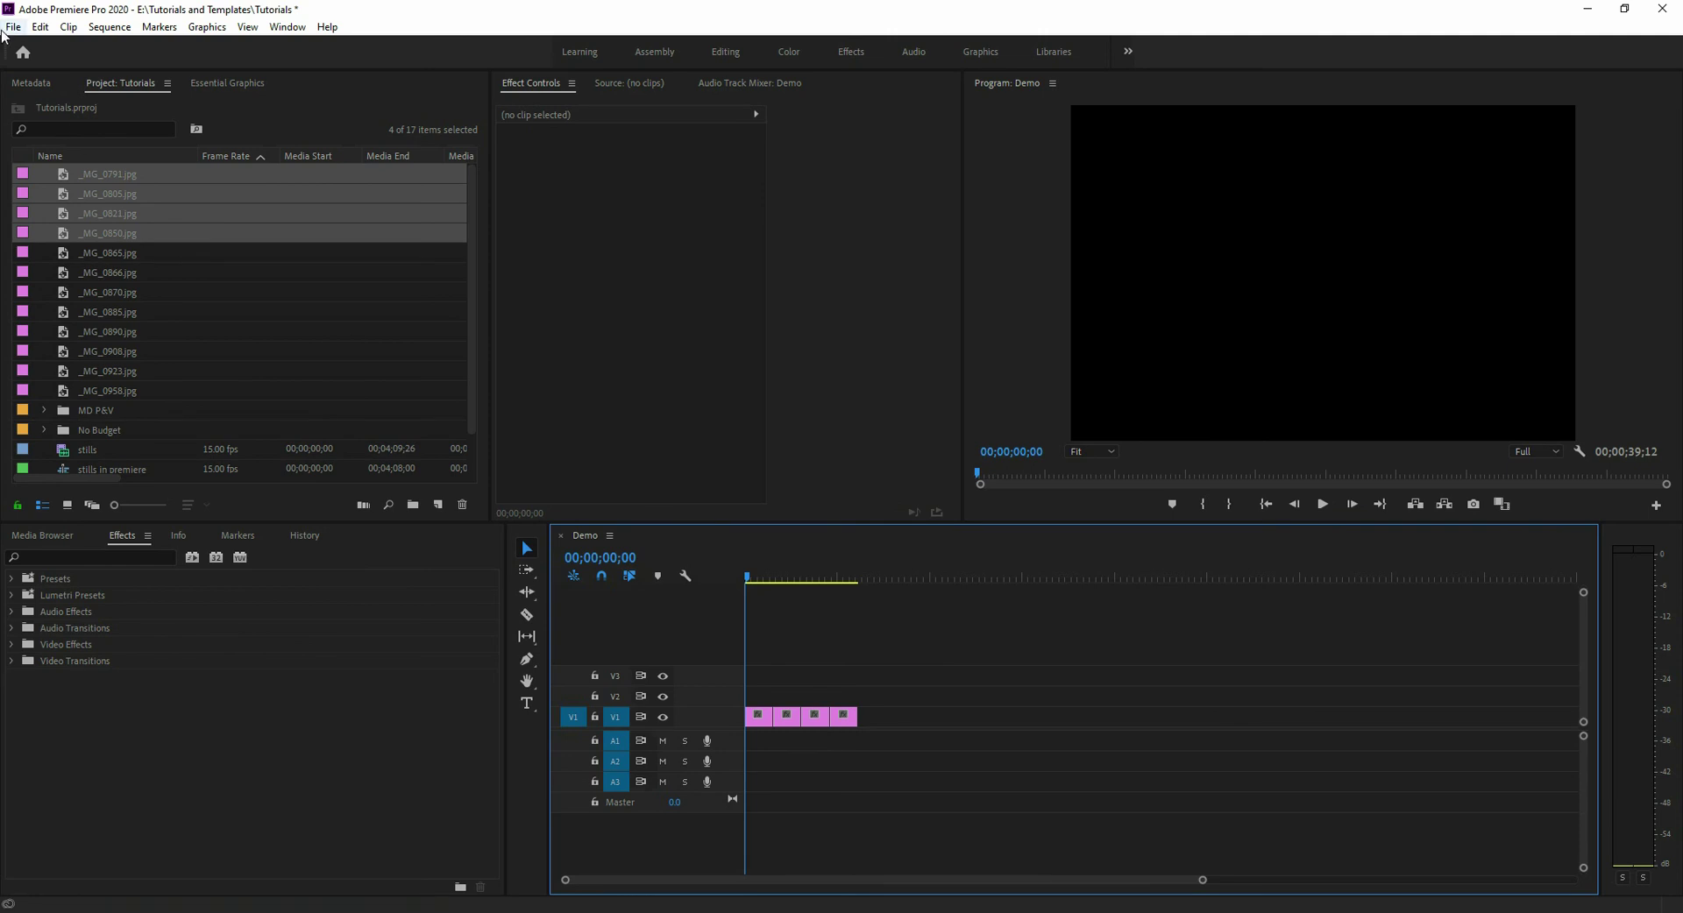
click(40, 26)
mouse_move(129, 532)
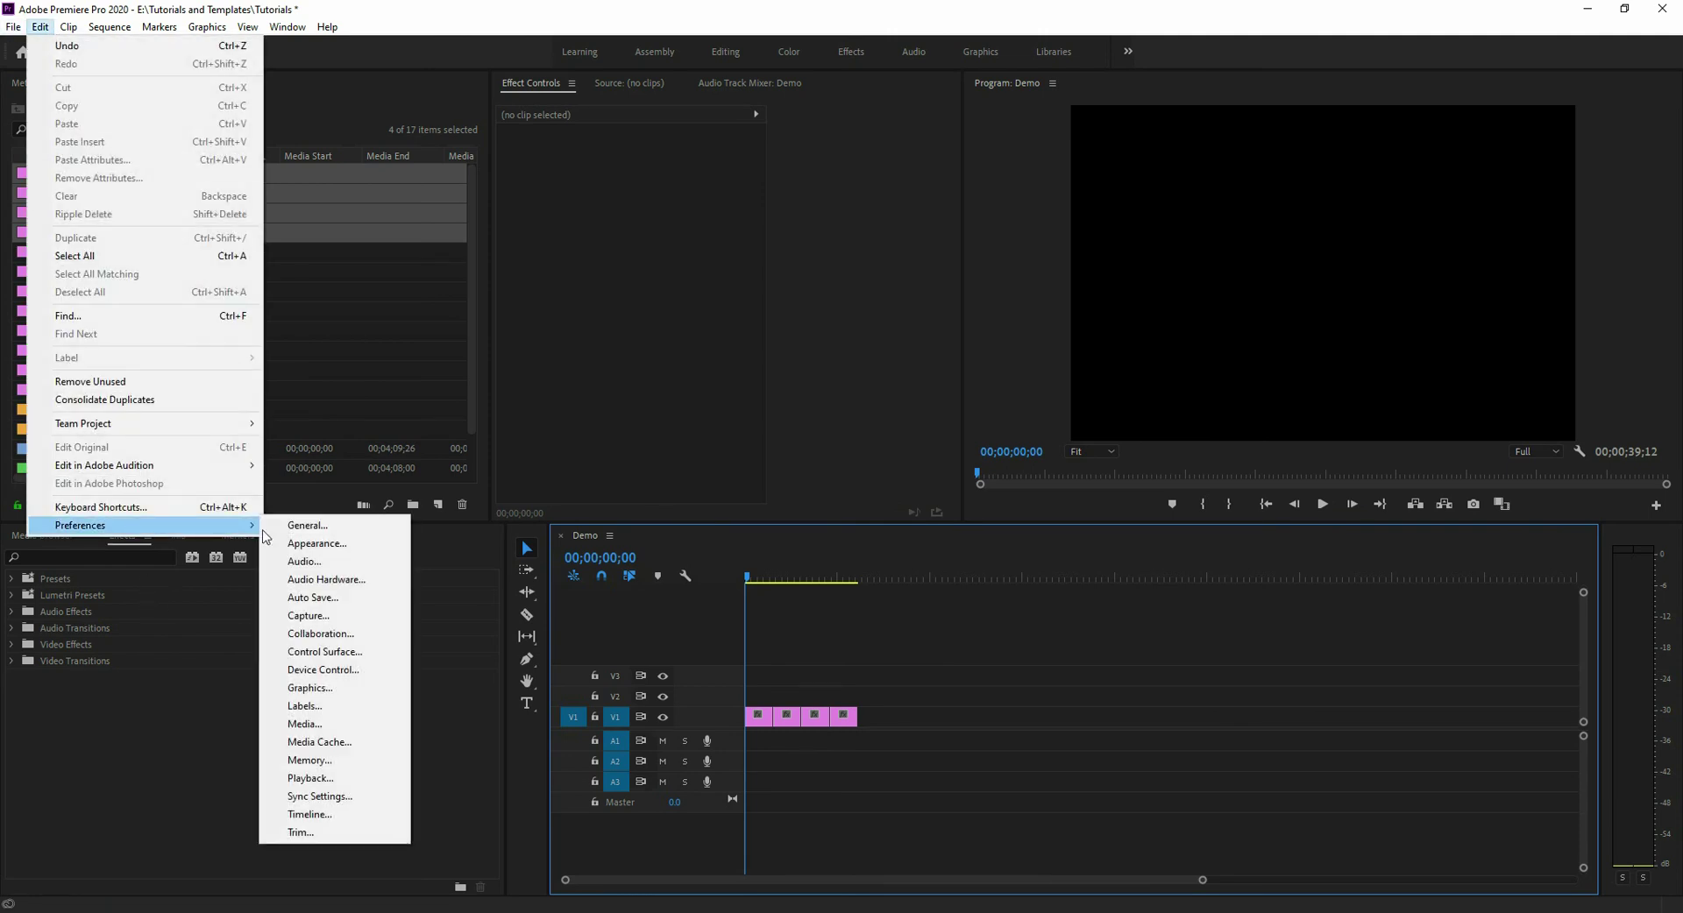
click(331, 819)
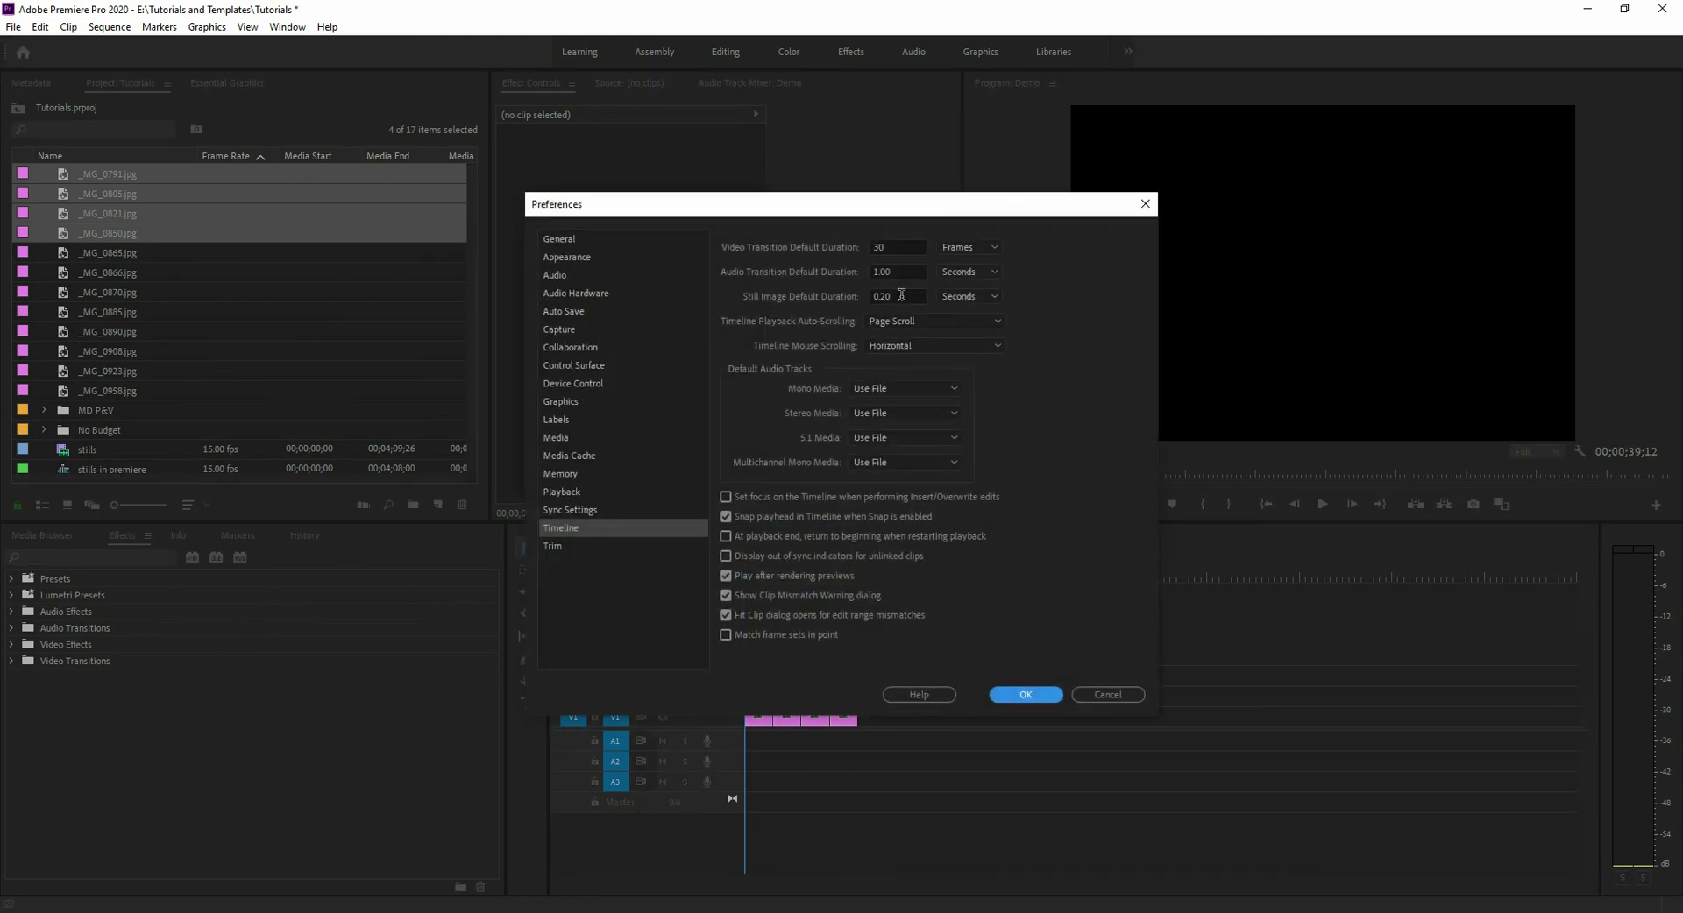
click(1106, 695)
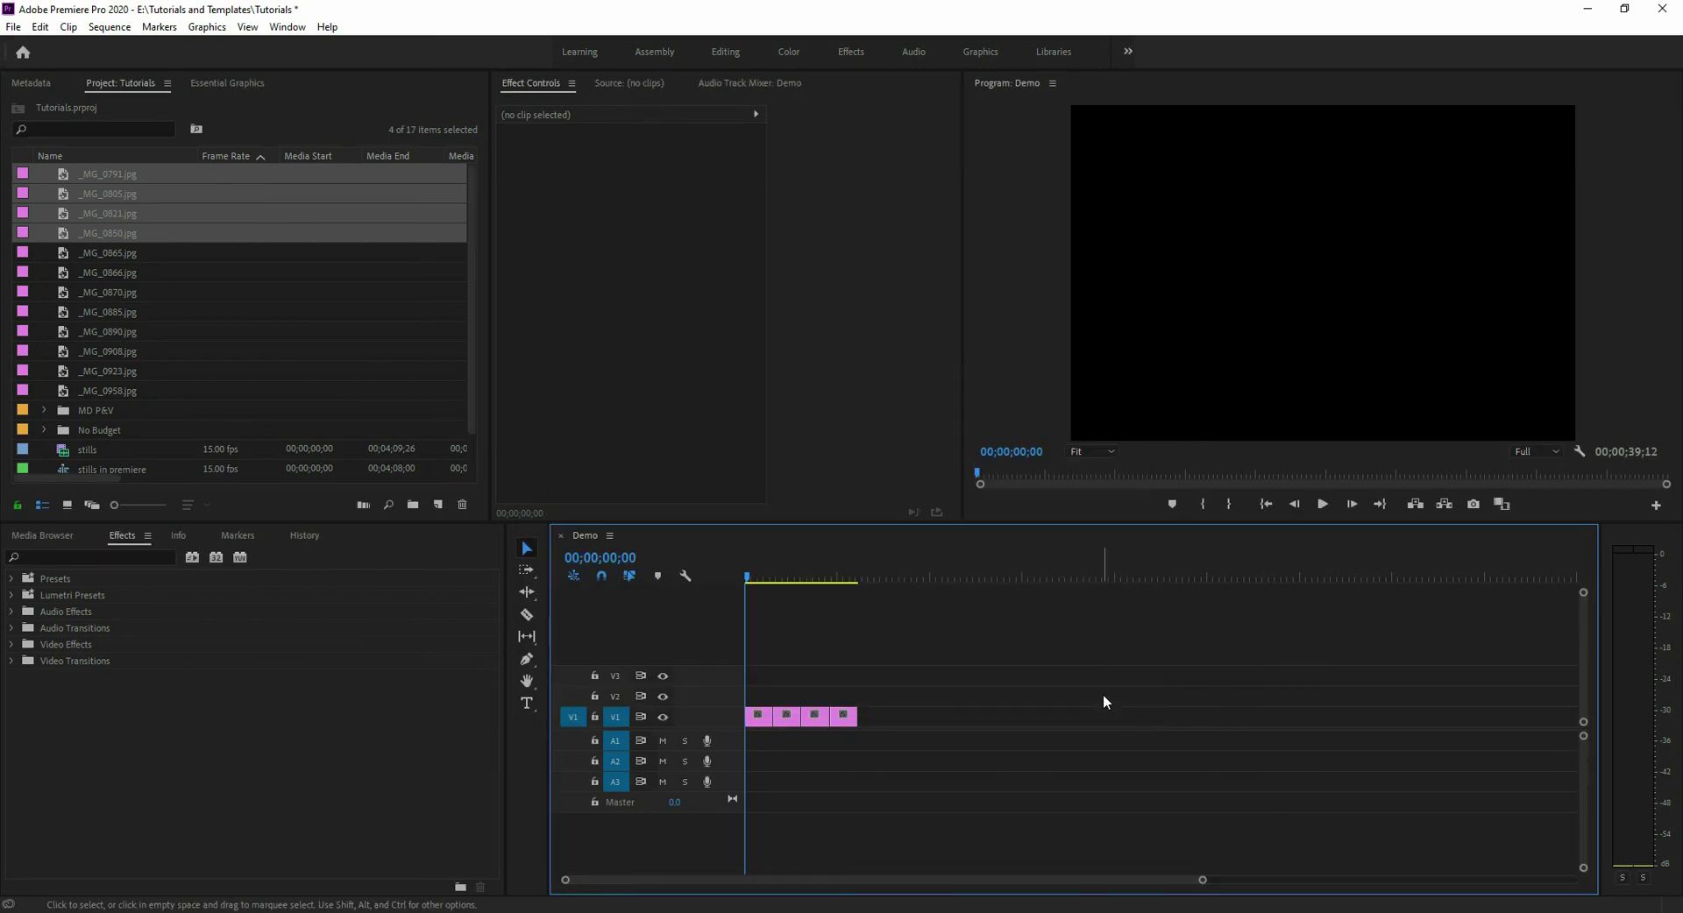